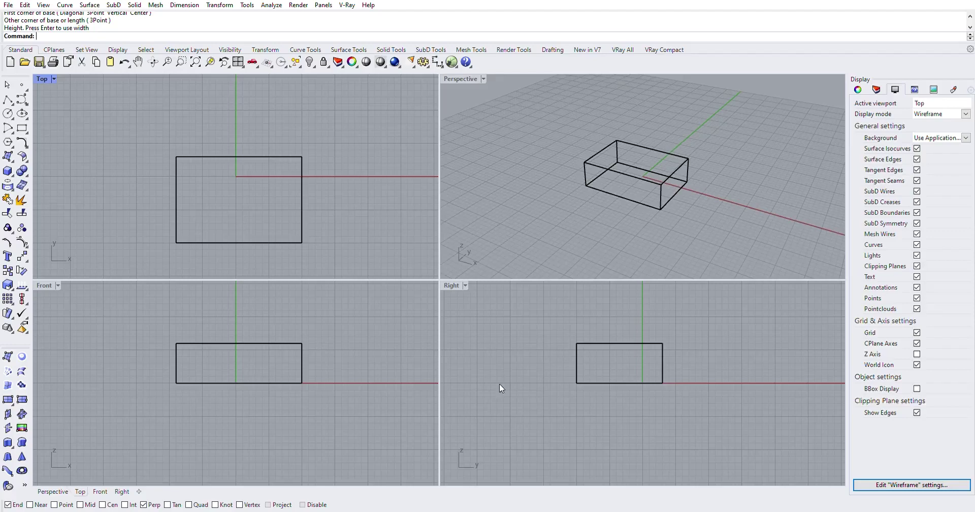
Switch the Perspective viewport to the Shaded display mode to show the box as a solid volume.
click(480, 108)
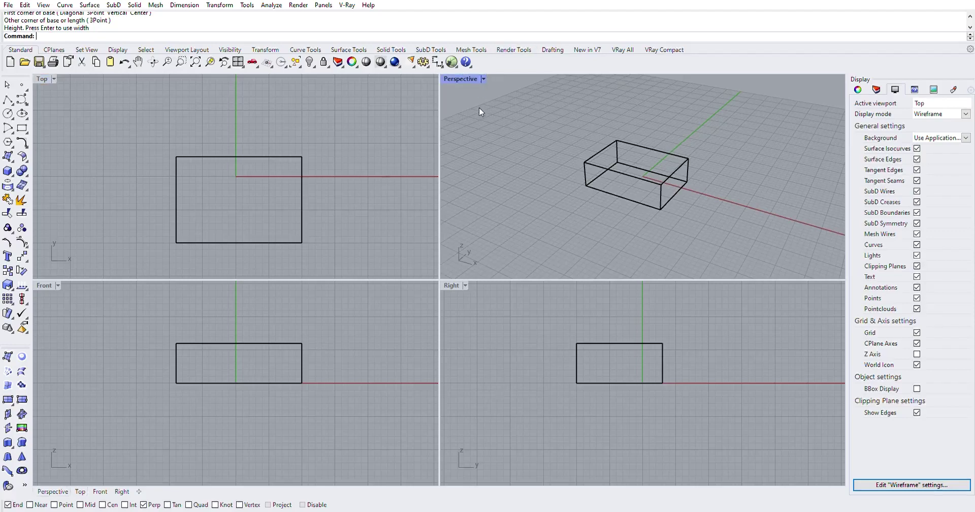
key(ctrl+alt+s)
scroll(684, 152, up, 3)
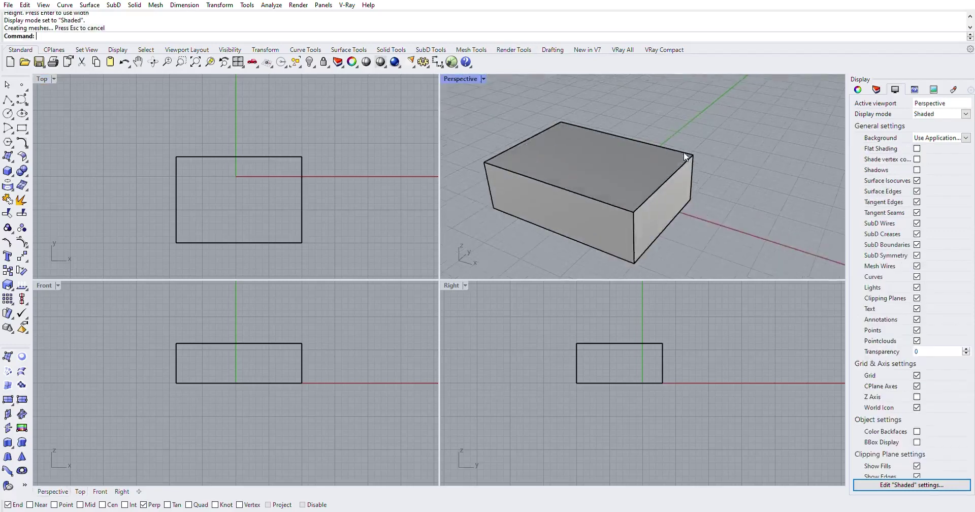
right_drag(683, 152, 645, 151)
right_drag(691, 116, 600, 144)
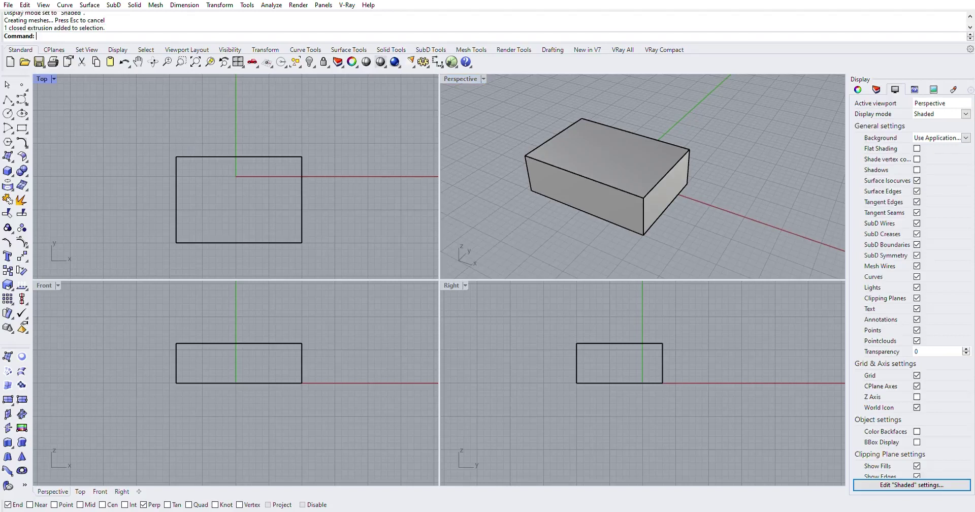
Move the box a short distance in the positive Y direction and deselect it.
click(219, 156)
drag(241, 169, 242, 128)
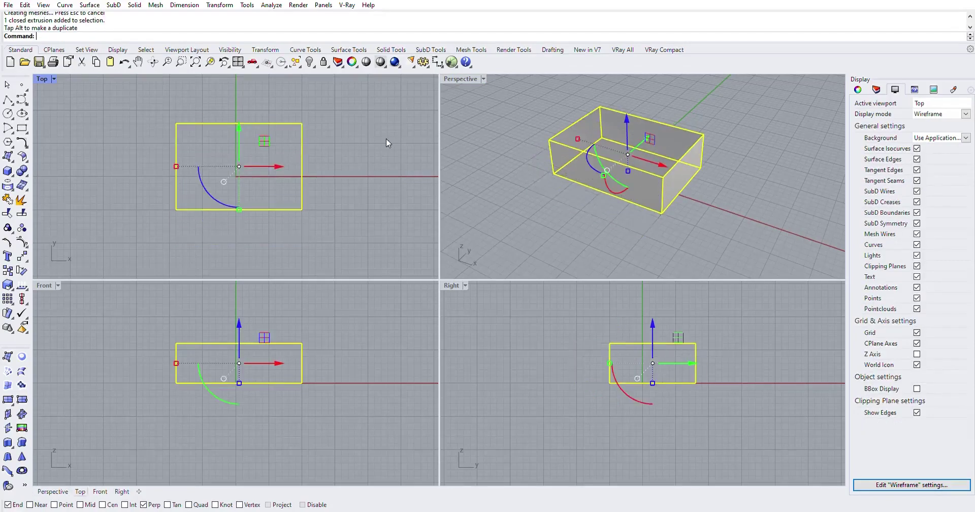
right_drag(587, 148, 685, 121)
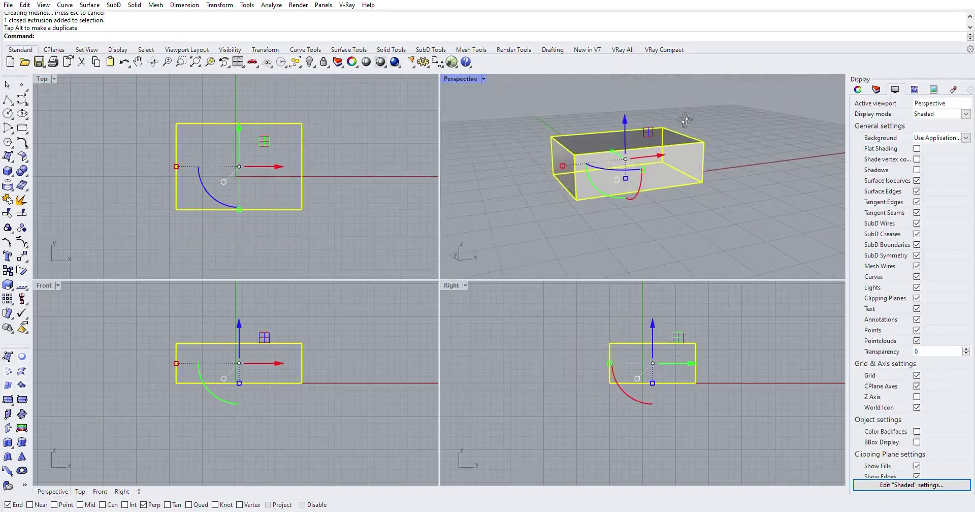
click(680, 116)
right_drag(596, 159, 560, 200)
right_drag(498, 189, 624, 160)
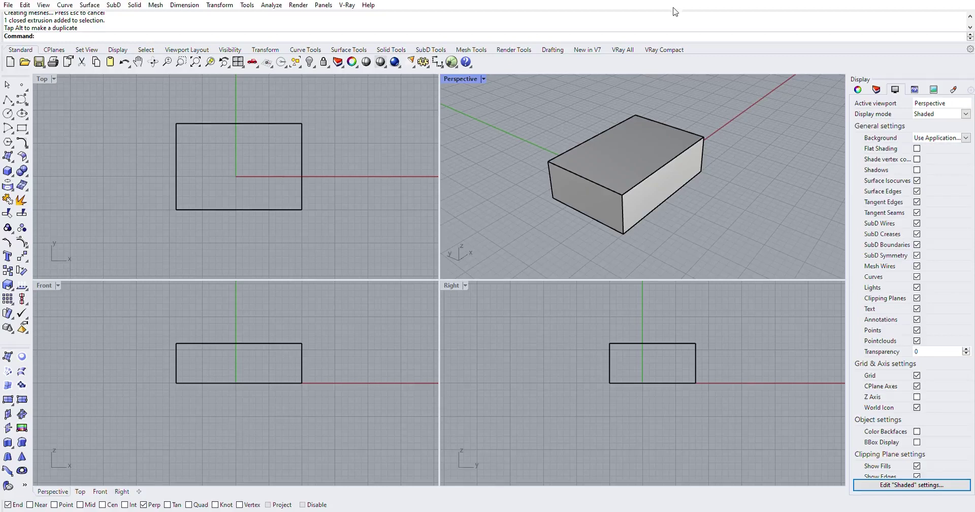
Delete the box from the scene.
click(652, 138)
key(Delete)
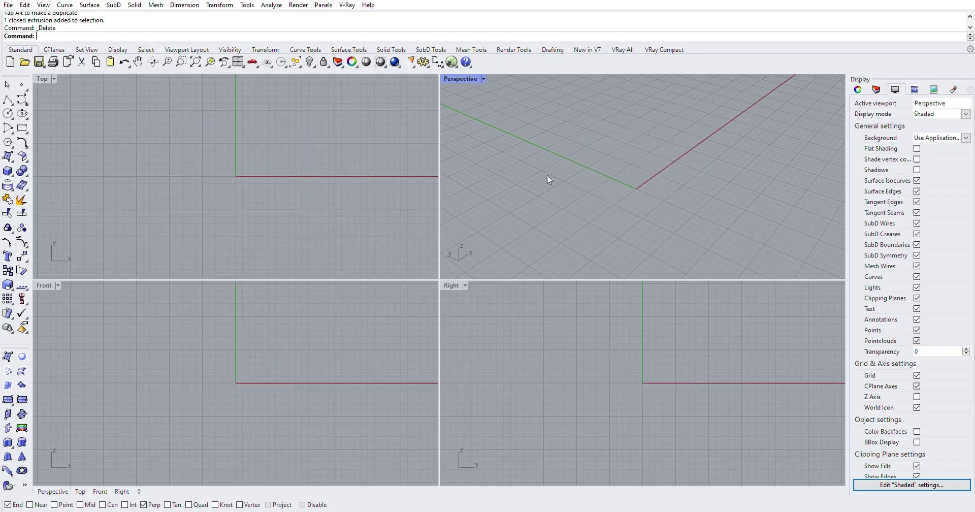
Draw a closed, irregular degree-3 control point curve around the origin in the Top viewport.
scroll(239, 217, down, 3)
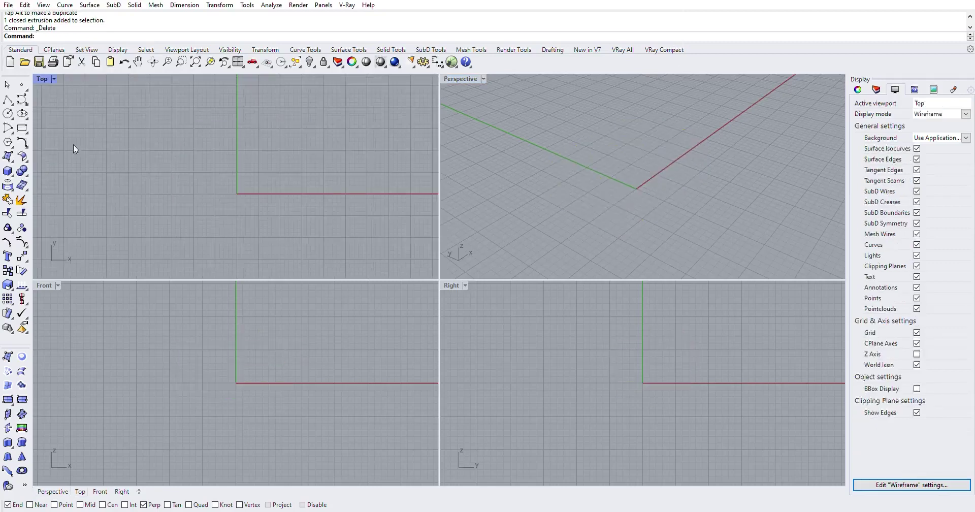
click(21, 100)
click(198, 250)
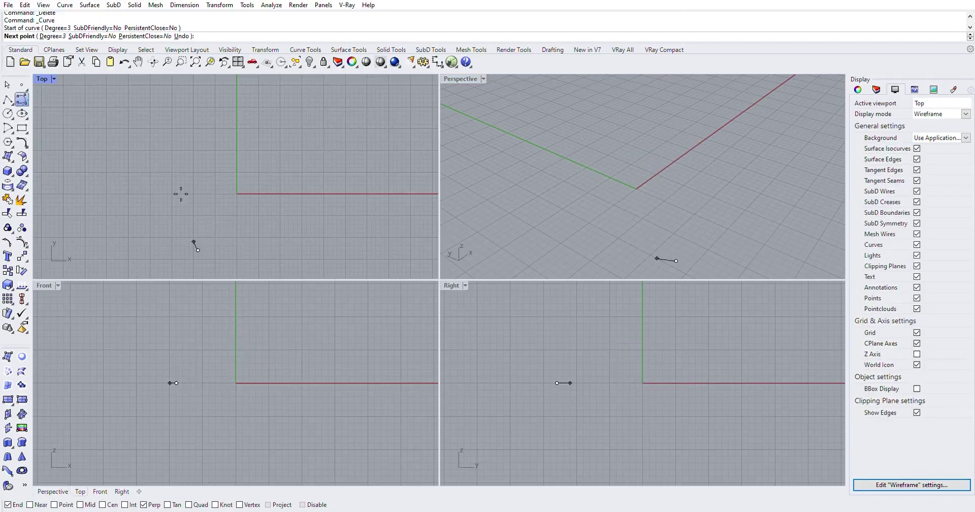
click(112, 167)
click(137, 124)
click(233, 141)
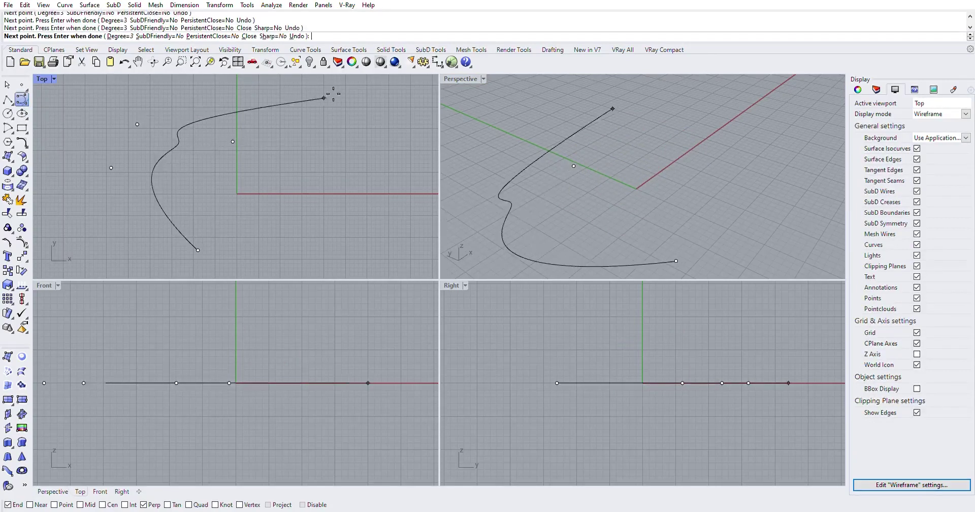
click(328, 97)
click(328, 176)
click(246, 185)
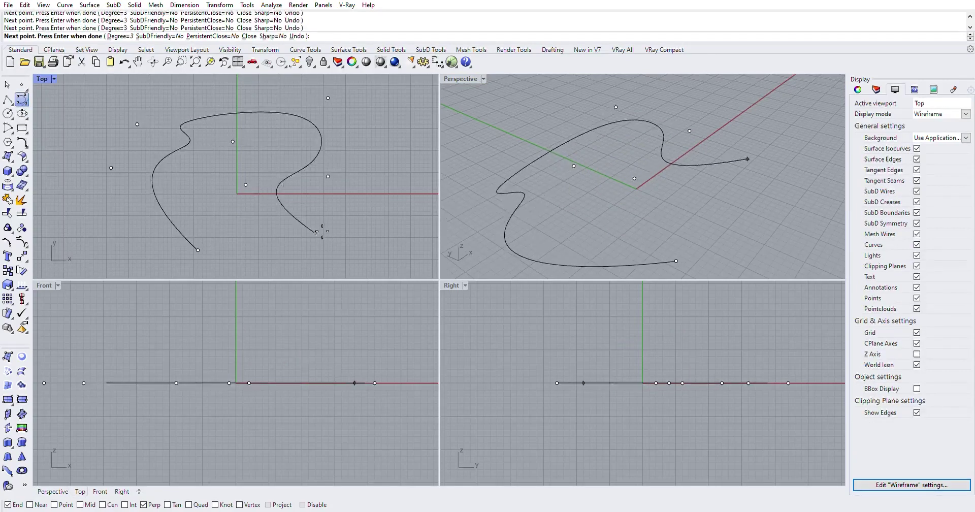
click(315, 232)
click(198, 249)
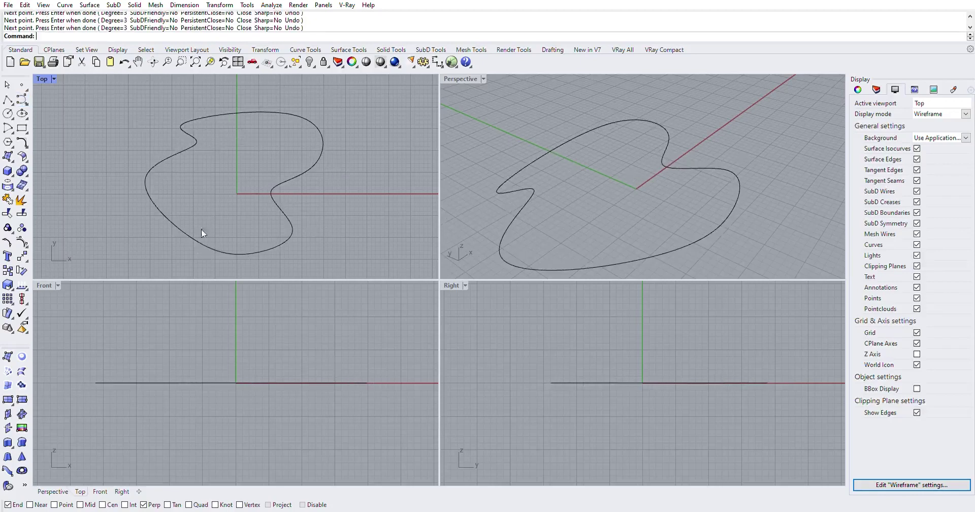
Raise the curve's inner upper-left control point along Z and lower its upper-right corner control point well below the construction plane.
click(184, 125)
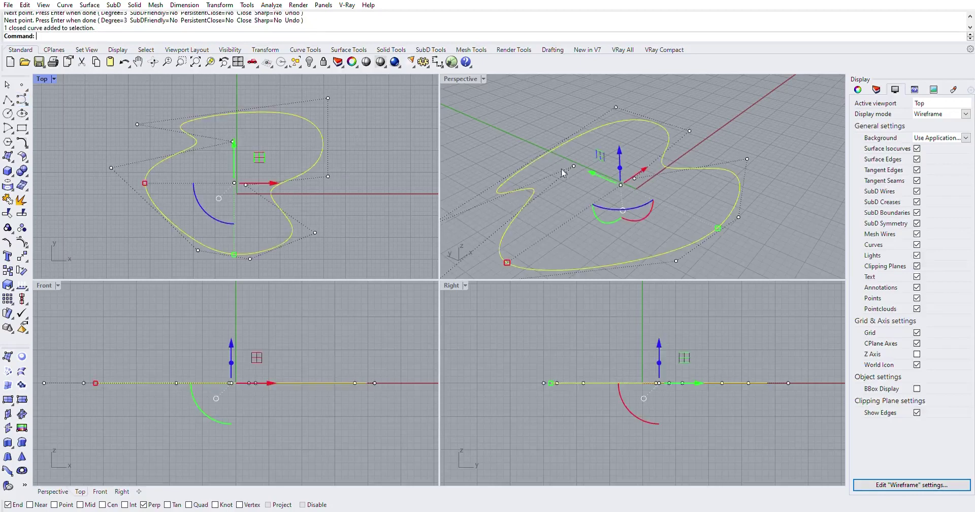
click(574, 166)
drag(573, 144, 570, 109)
drag(631, 93, 620, 89)
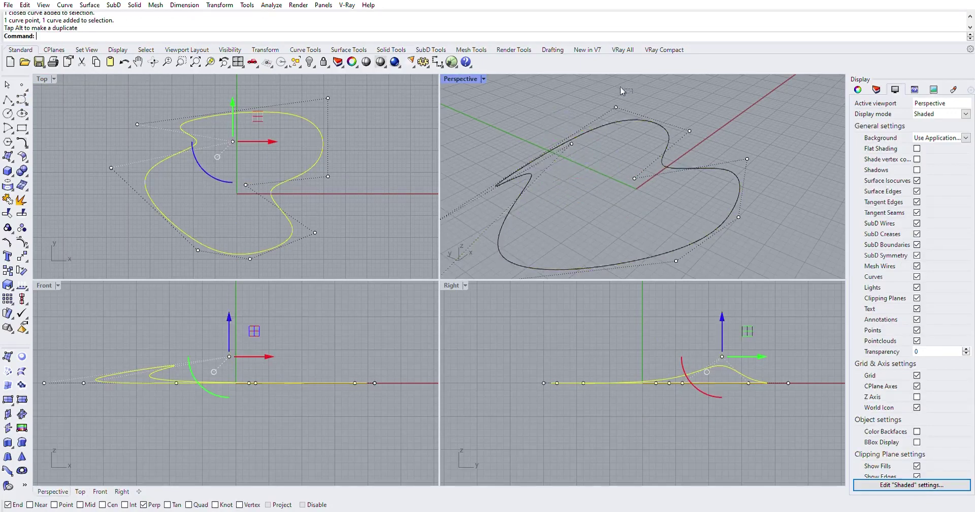
drag(604, 119, 605, 119)
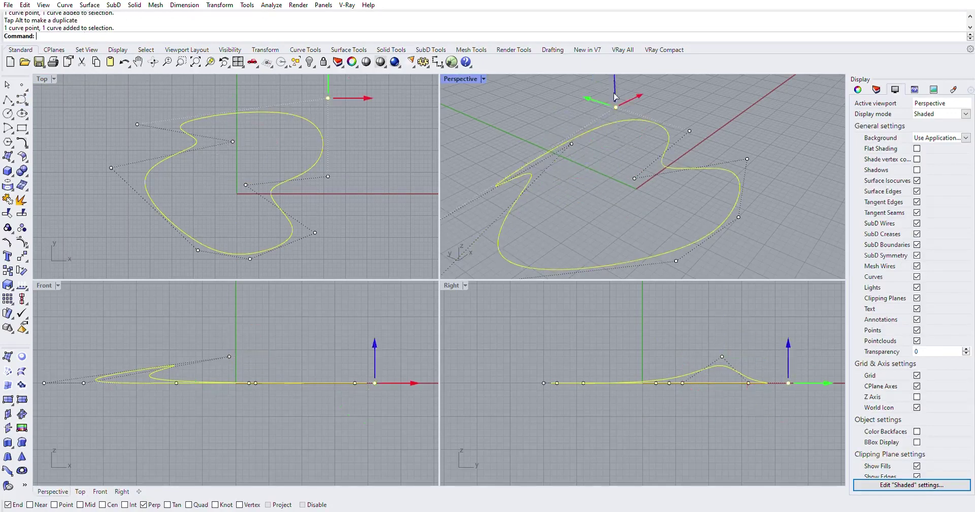
drag(615, 85, 616, 180)
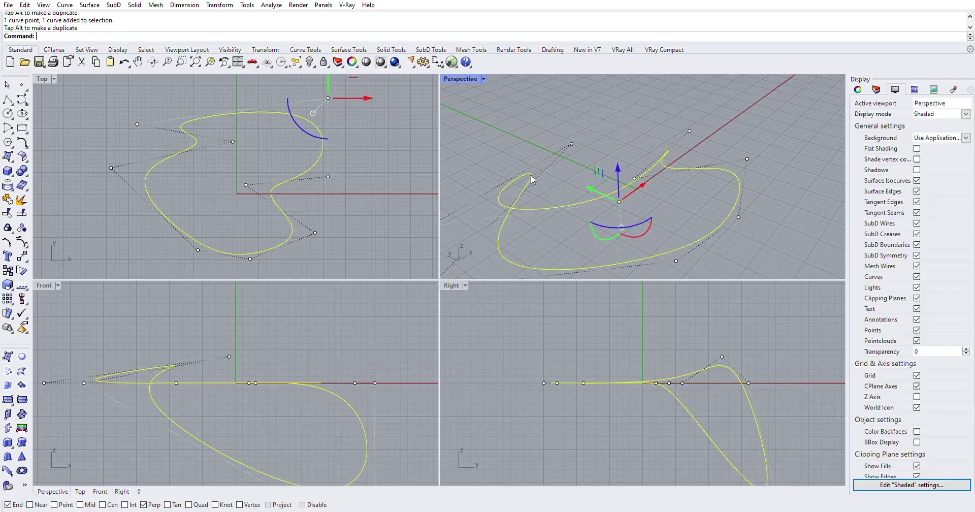
Lower the control point at the curve's lower-right corner, as seen from above, below the construction plane.
scroll(287, 175, down, 2)
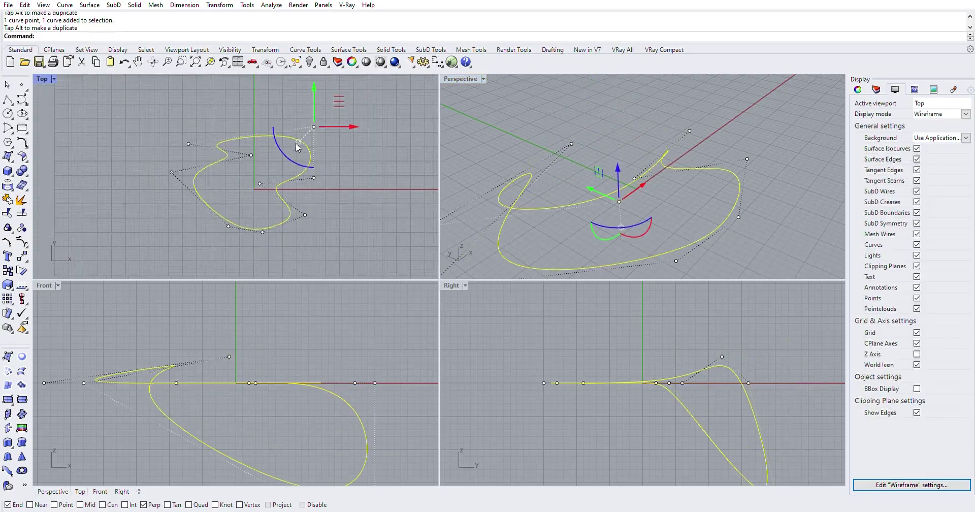
drag(319, 224, 291, 194)
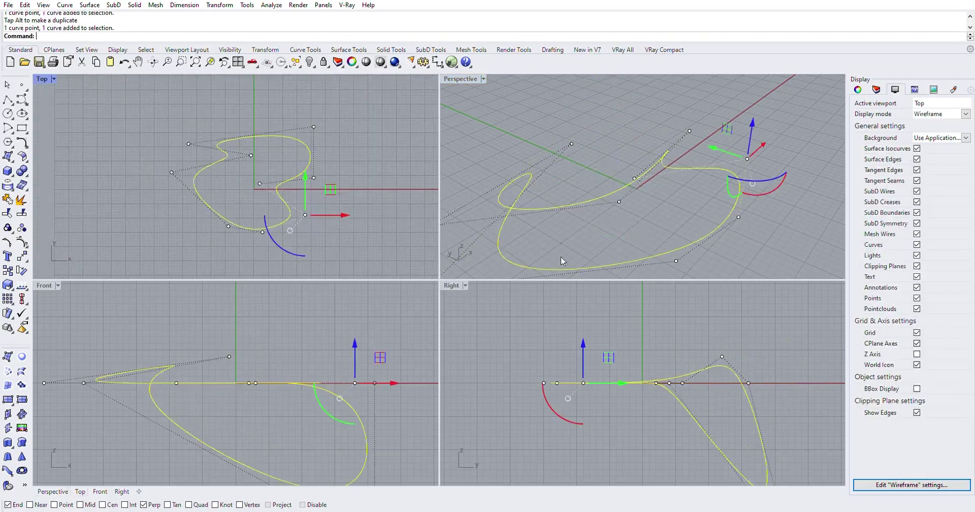
mouse_move(750, 136)
mouse_down()
mouse_move(585, 237)
mouse_move(585, 207)
mouse_move(583, 214)
mouse_up()
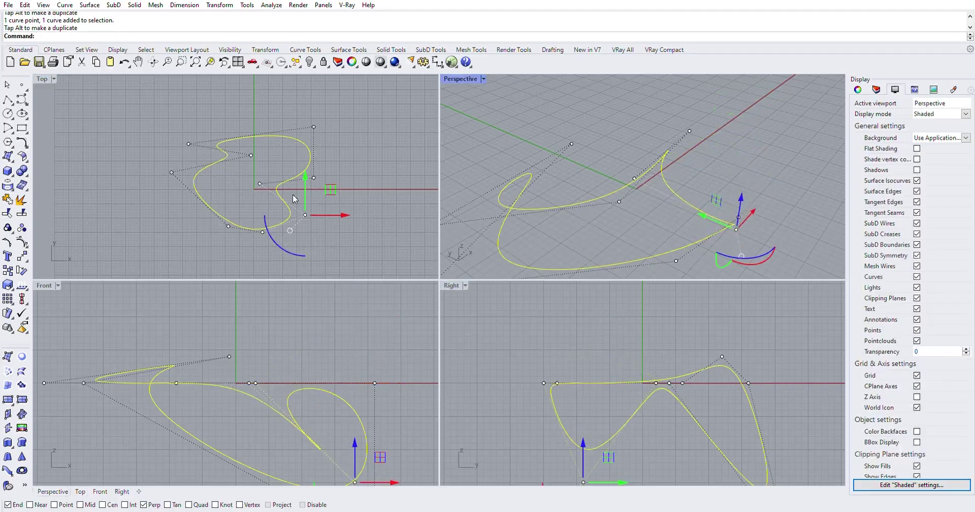
Raise the curve's two leftmost control points together and its lowest control point, as seen from above, upward along Z.
scroll(660, 376, down, 10)
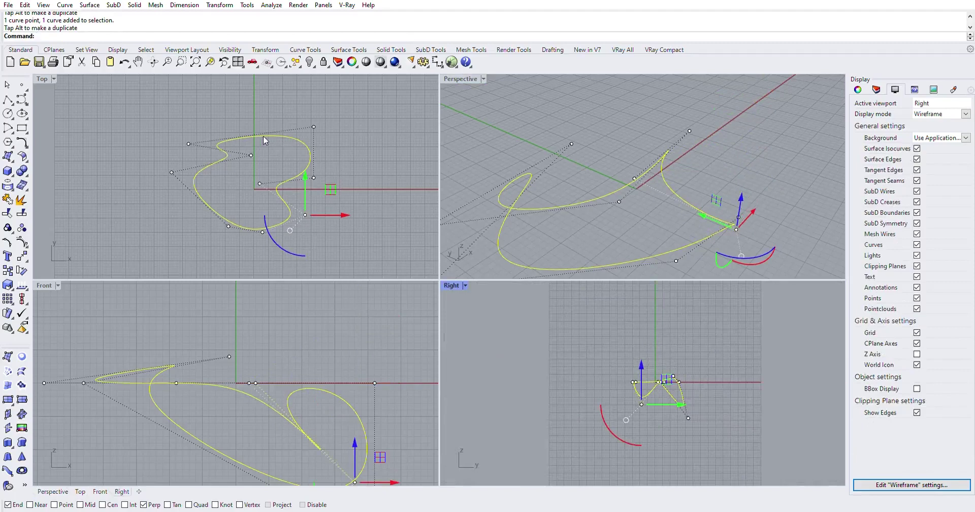
drag(200, 119, 150, 181)
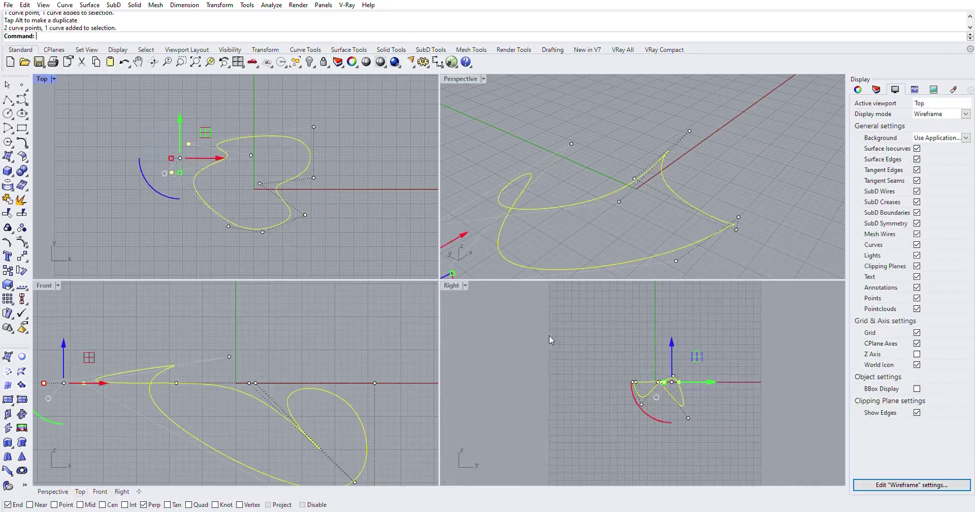
drag(673, 346, 675, 300)
drag(284, 249, 235, 204)
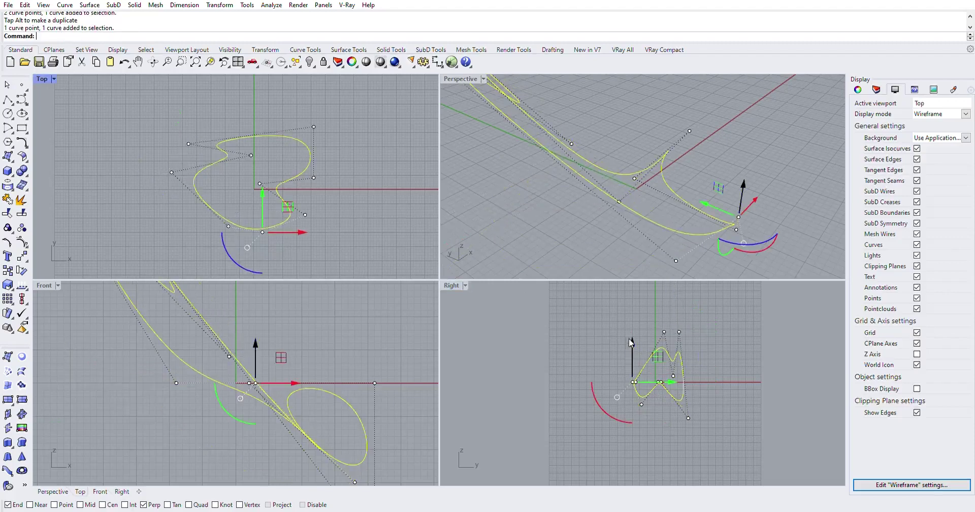
drag(632, 339, 631, 290)
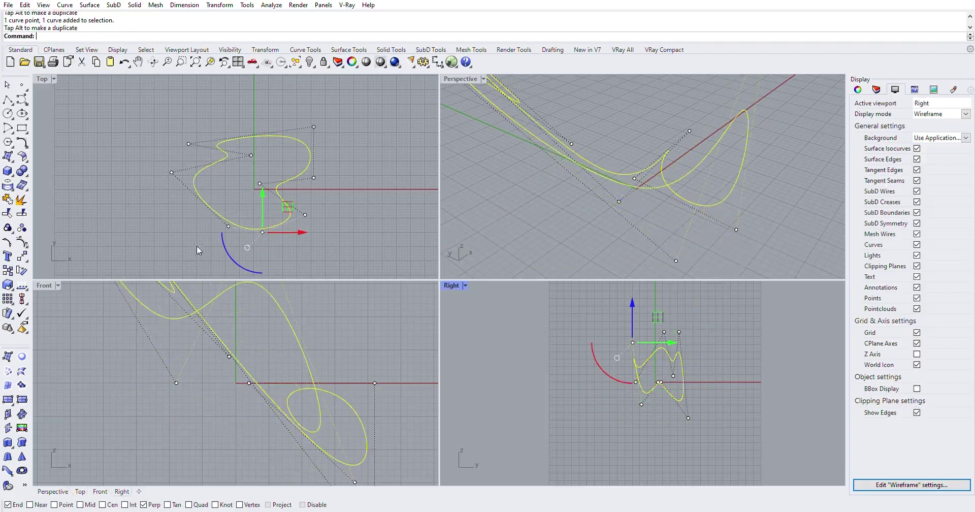
Raise the curve's lower-left control point and the middle control point on its right side, as seen from above, along Z.
click(215, 216)
click(228, 226)
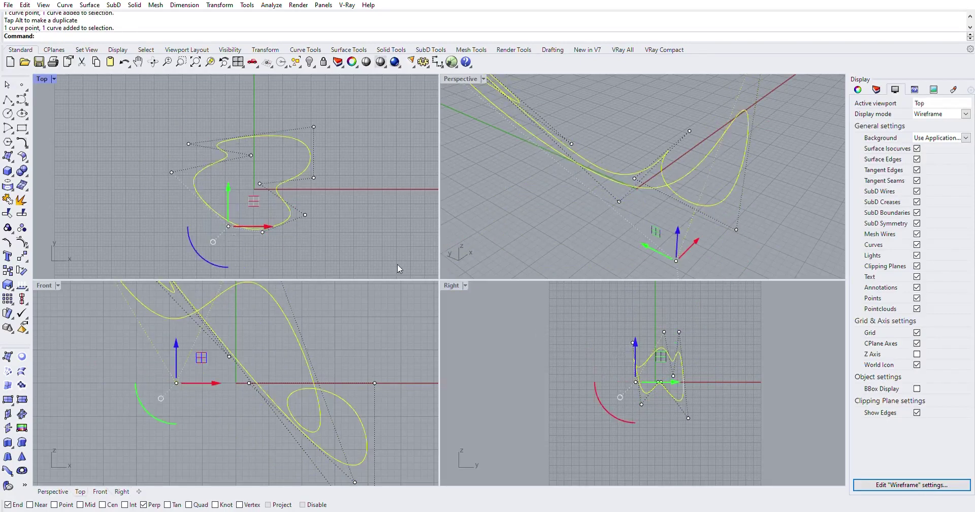
drag(677, 236, 686, 171)
click(314, 178)
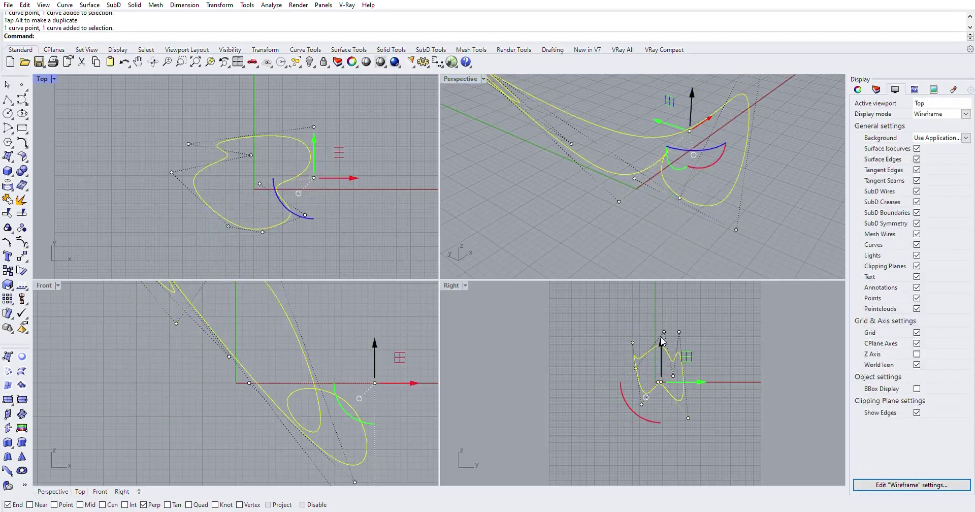
drag(661, 339, 660, 293)
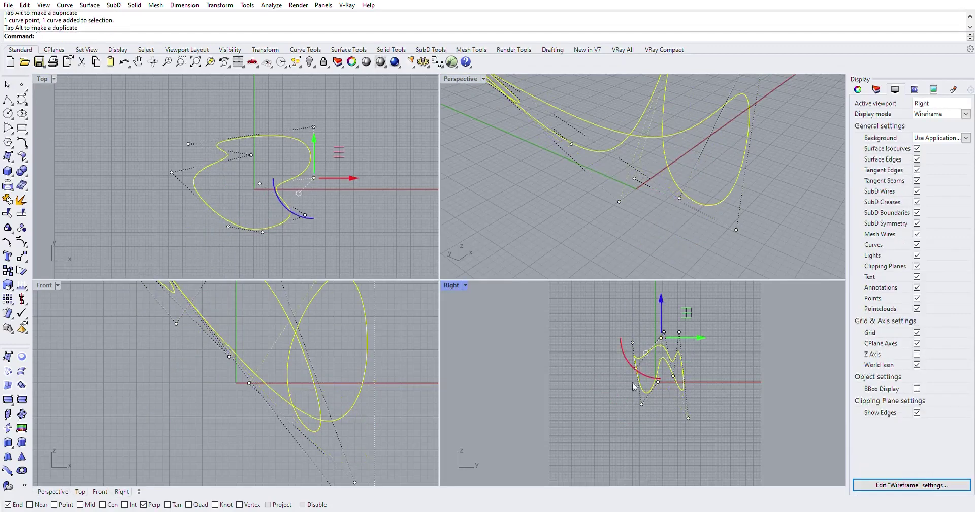
Select all control points of the curve and shift them slightly in the positive Y direction.
scroll(297, 414, down, 3)
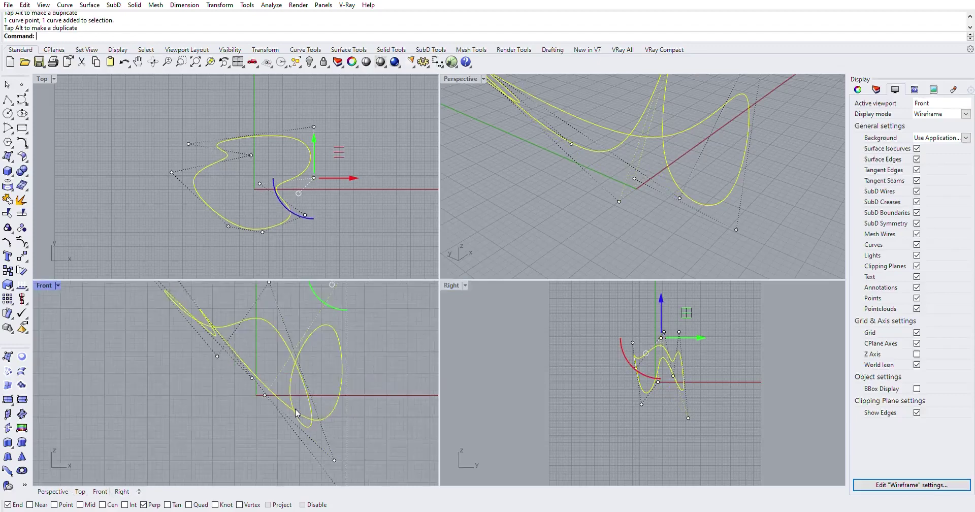
scroll(281, 417, up, 3)
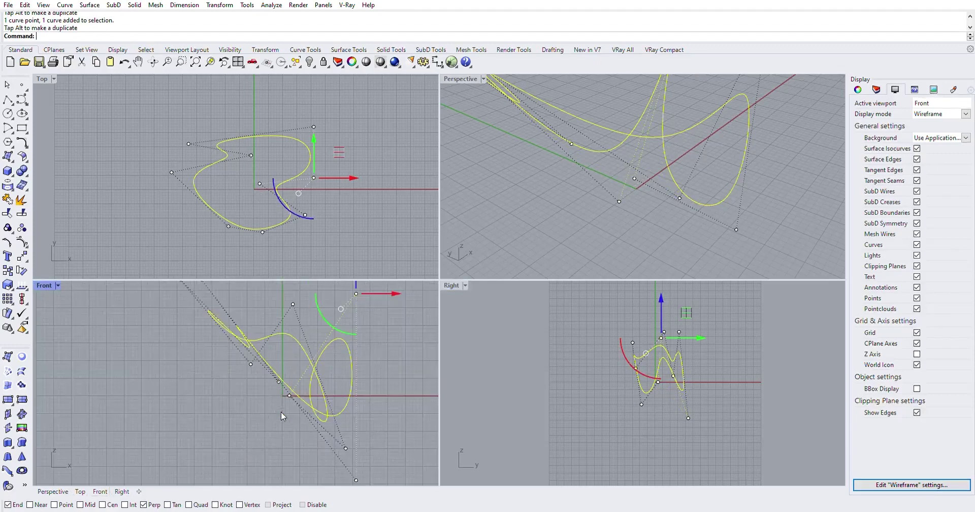
right_drag(340, 343, 310, 389)
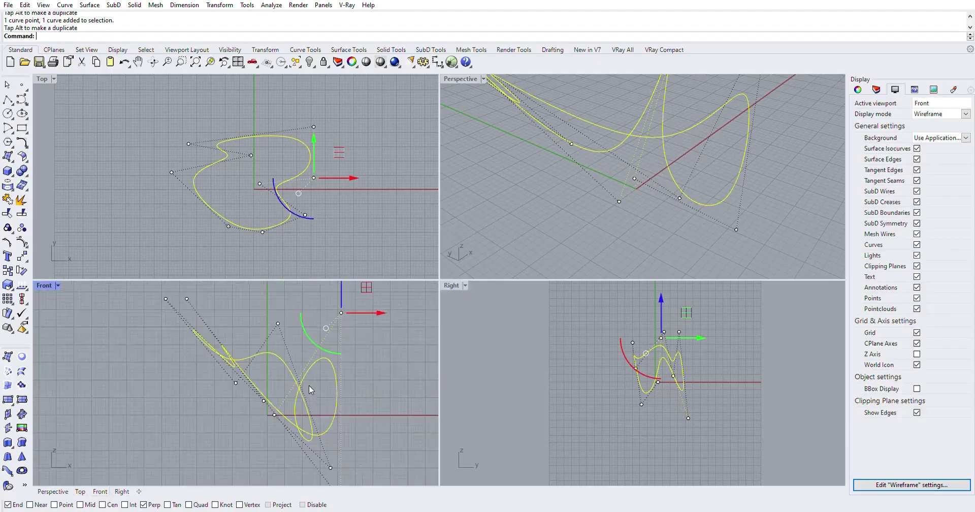
click(371, 211)
click(279, 184)
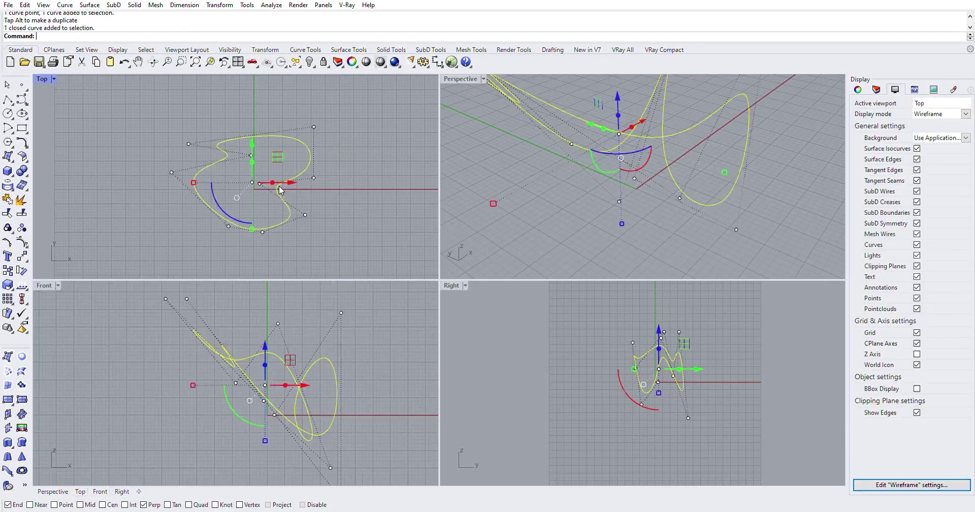
drag(364, 96, 145, 236)
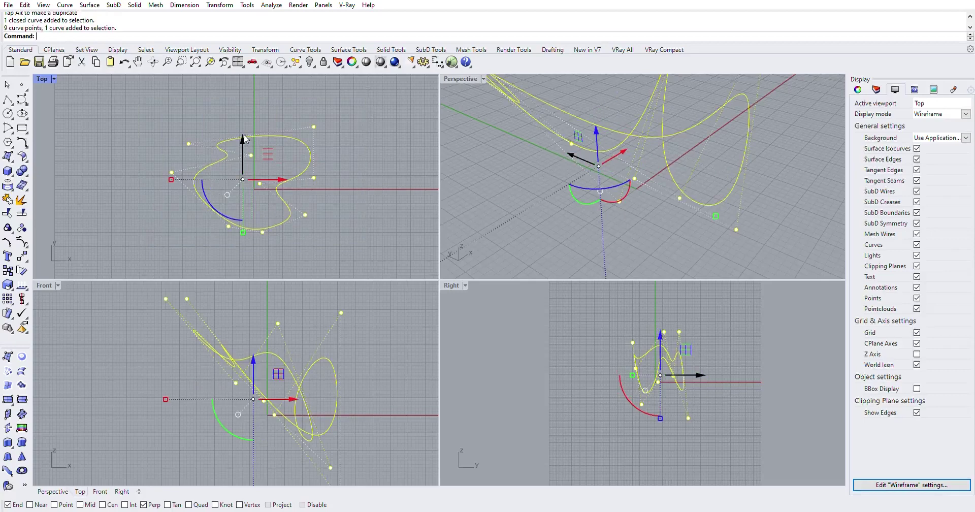
mouse_move(243, 134)
mouse_down()
mouse_move(241, 145)
mouse_move(242, 129)
mouse_up()
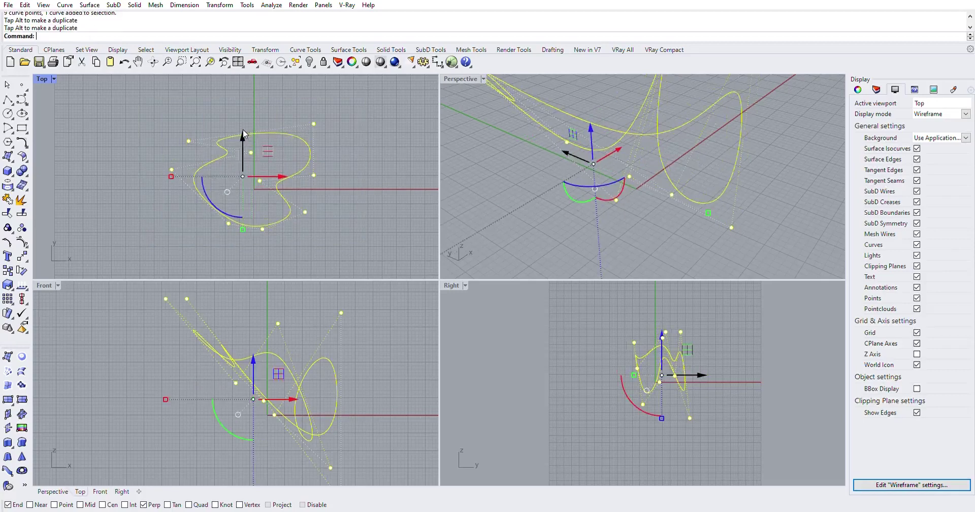
Raise all the curve's control points along Z above the construction plane, then deselect the curve.
scroll(588, 201, down, 5)
drag(587, 198, 587, 100)
drag(581, 76, 582, 77)
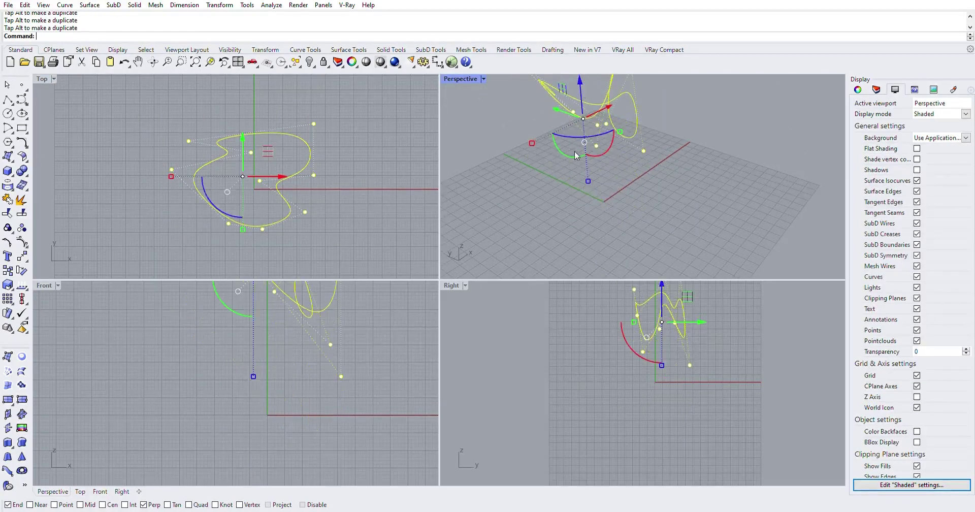
right_drag(574, 150, 697, 148)
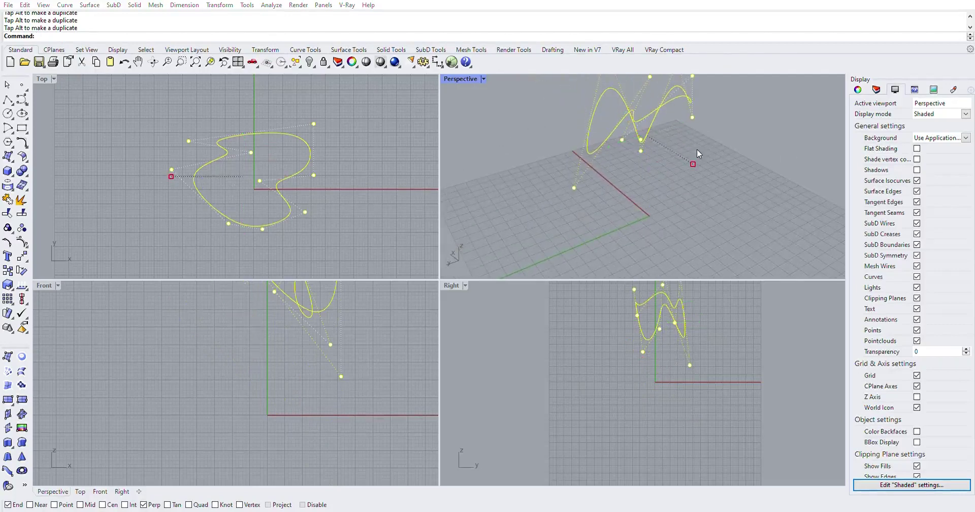
key(Escape)
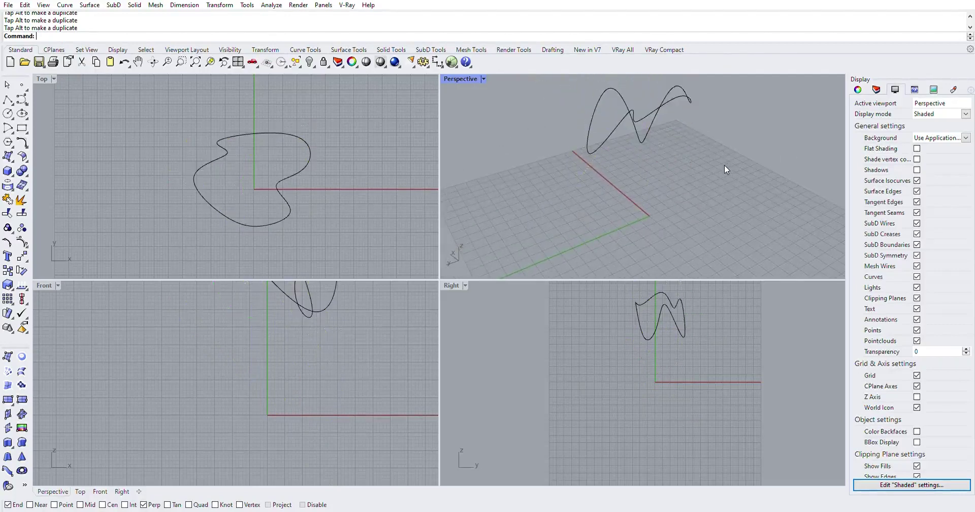
Project the raised closed curve onto the Top view's construction plane with ProjectToCPlane, keeping the original curve.
mouse_move(643, 163)
right_down()
mouse_move(723, 163)
mouse_move(696, 178)
mouse_move(646, 162)
right_up()
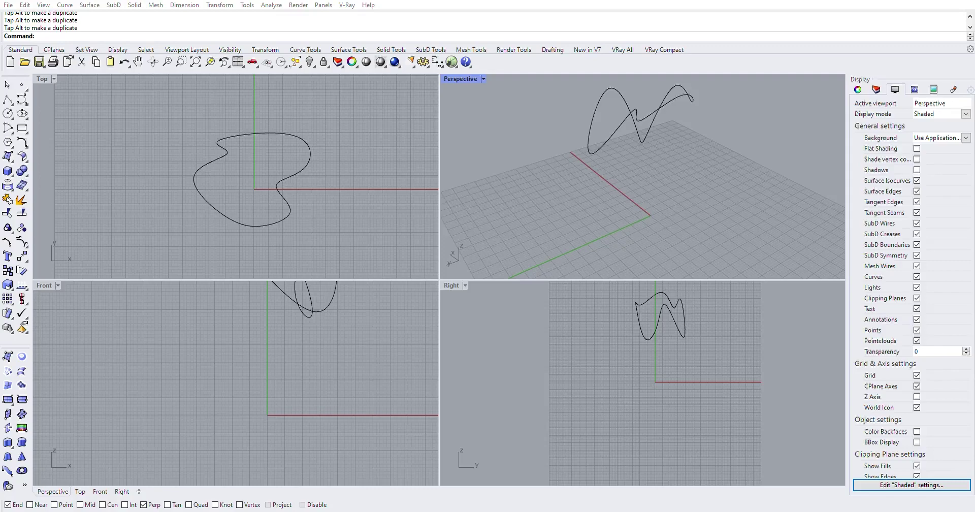
drag(346, 127, 252, 194)
text(ProjectToCPlane)
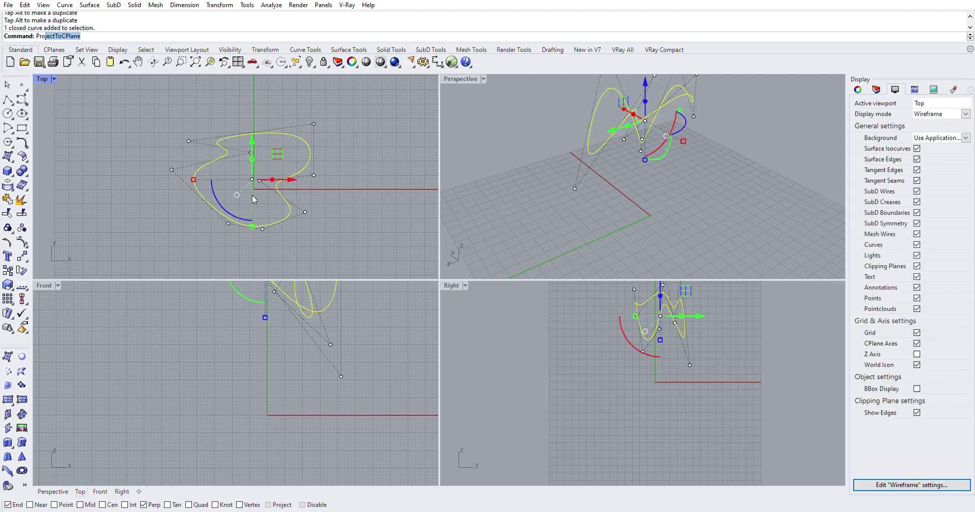
key(Return)
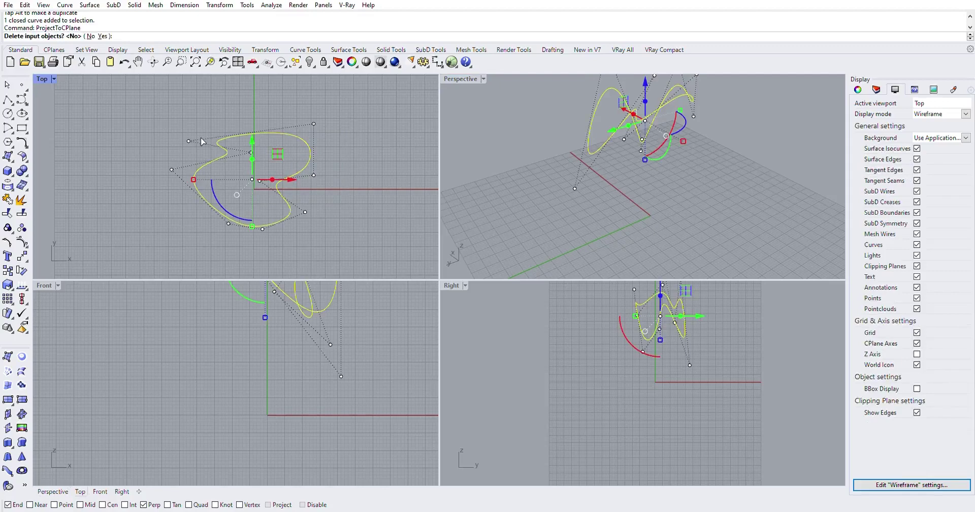
click(90, 36)
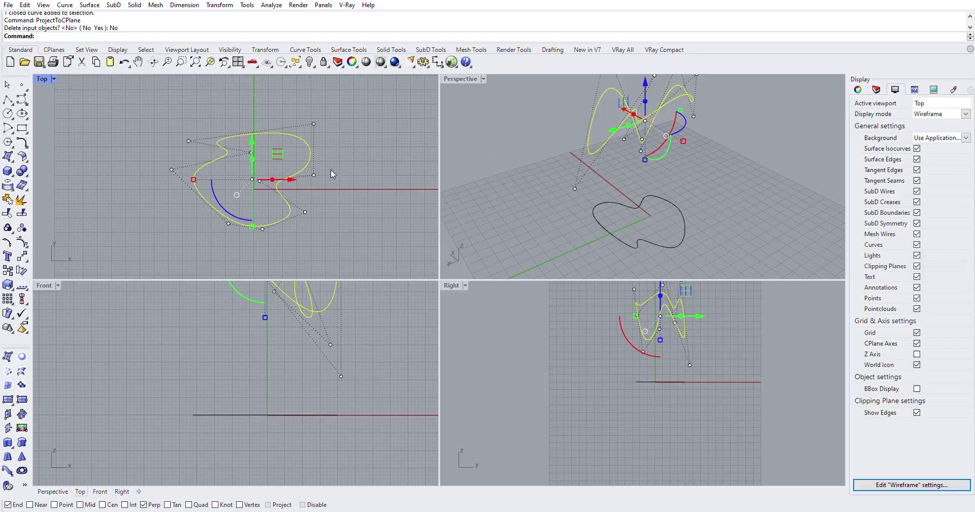
key(Return)
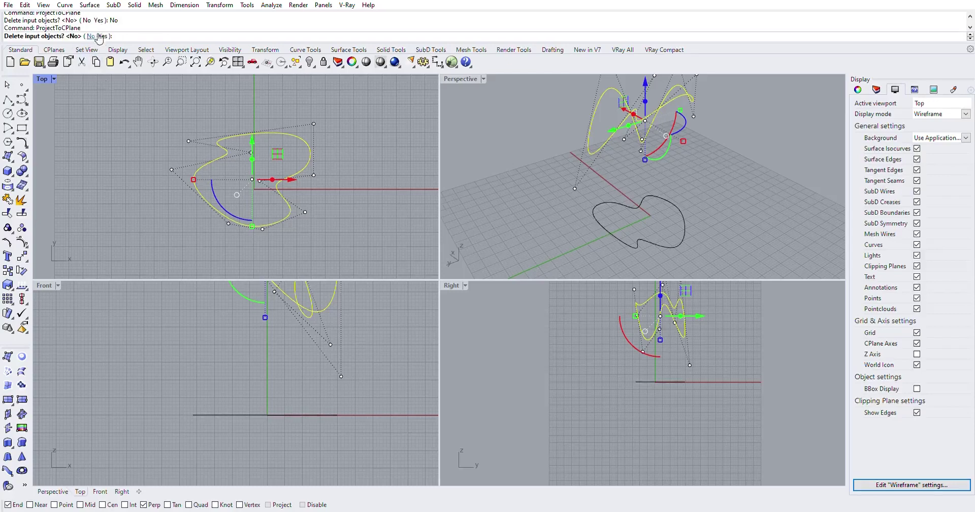
key(Return)
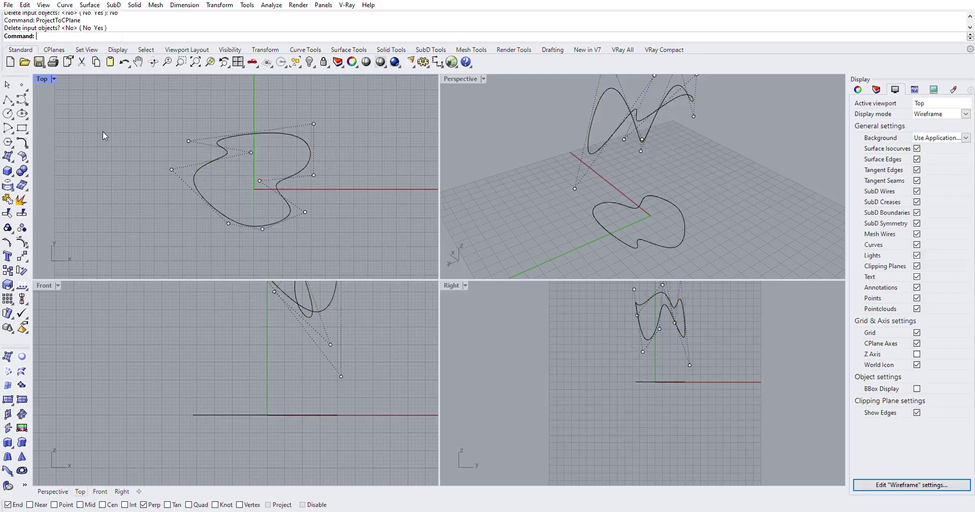
Examine the raised 3D curve and its flat projection from above and from several oblique angles.
mouse_move(723, 160)
right_down()
mouse_move(680, 207)
mouse_move(692, 261)
mouse_move(751, 263)
mouse_move(735, 264)
right_up()
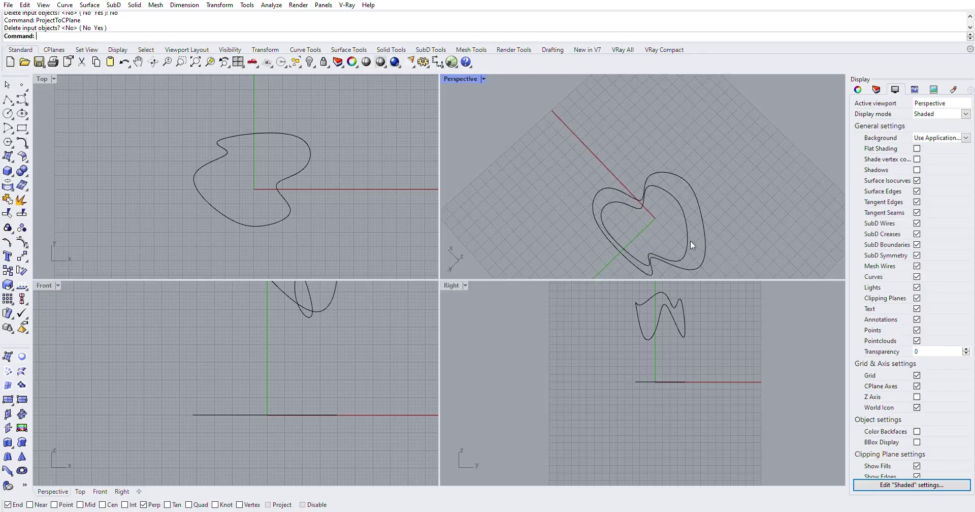
shift+right_drag(690, 245, 637, 198)
right_drag(709, 118, 846, 118)
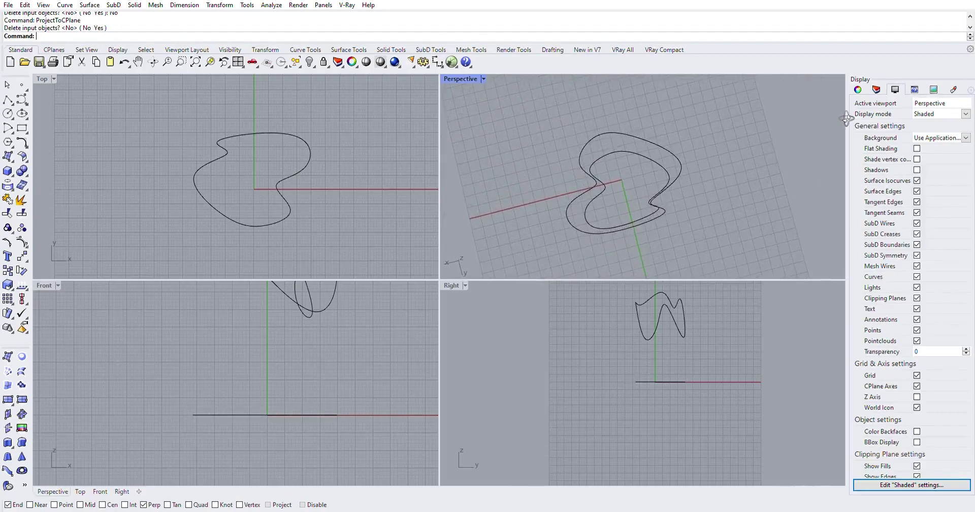
right_drag(672, 177, 703, 181)
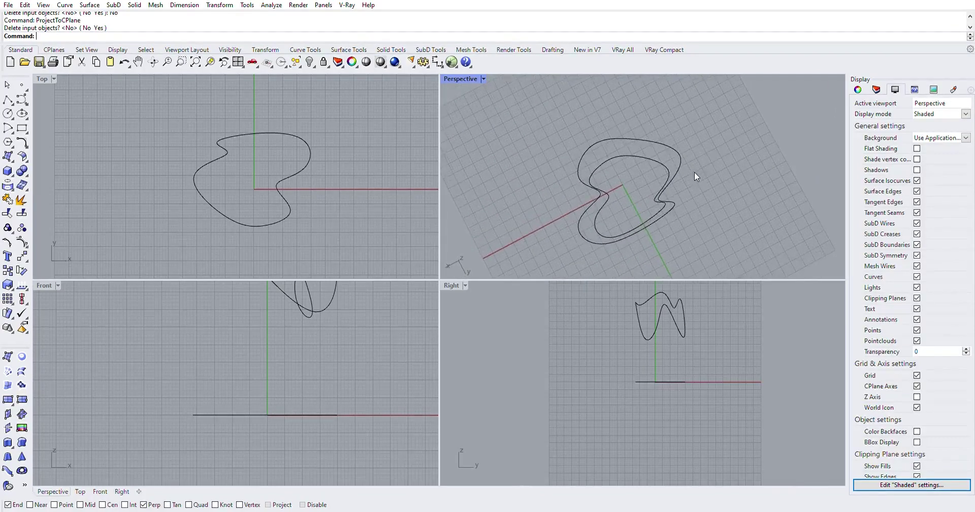
mouse_move(660, 182)
shift+right_down()
mouse_move(640, 157)
mouse_move(669, 158)
mouse_move(673, 192)
mouse_move(665, 184)
shift+right_up()
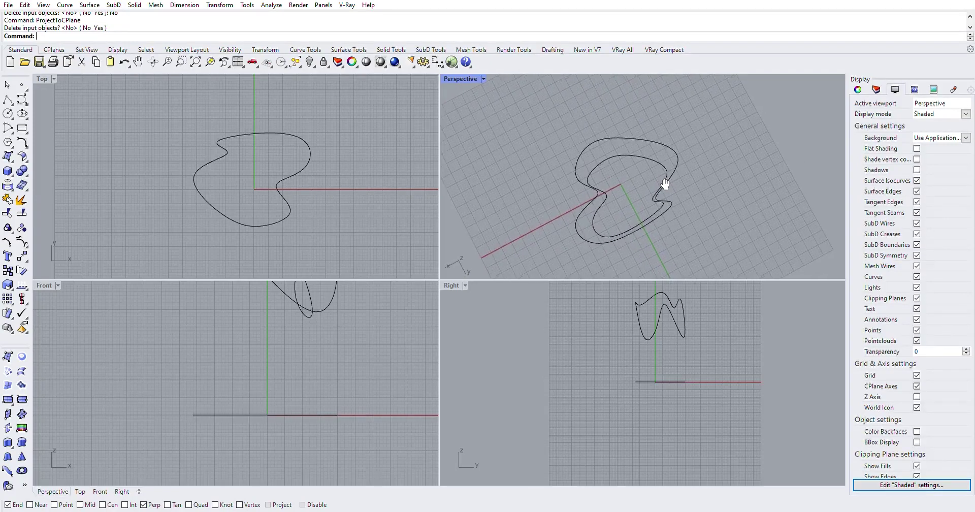
scroll(648, 183, up, 3)
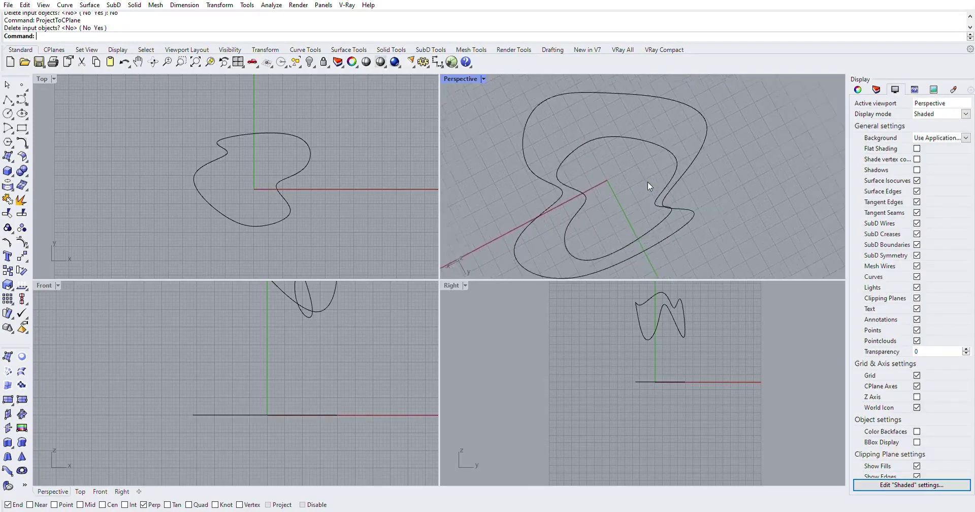
shift+right_drag(648, 189, 654, 181)
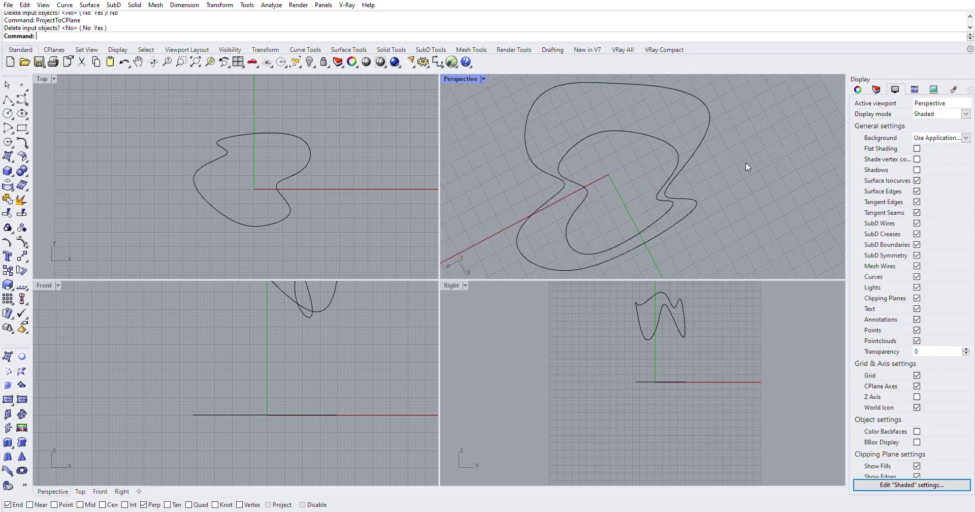
right_drag(746, 162, 576, 104)
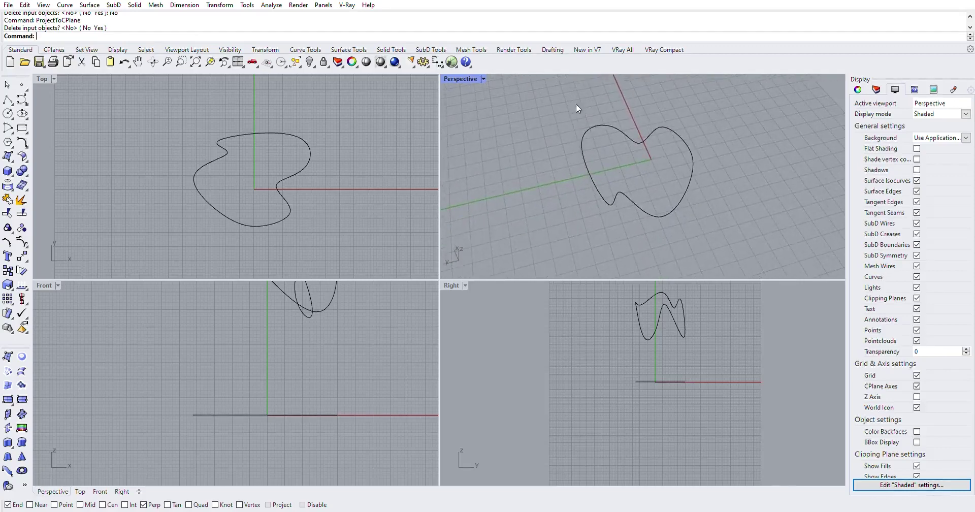
mouse_move(589, 199)
right_down()
mouse_move(492, 169)
mouse_move(581, 188)
mouse_move(509, 191)
mouse_move(599, 186)
mouse_move(591, 194)
right_up()
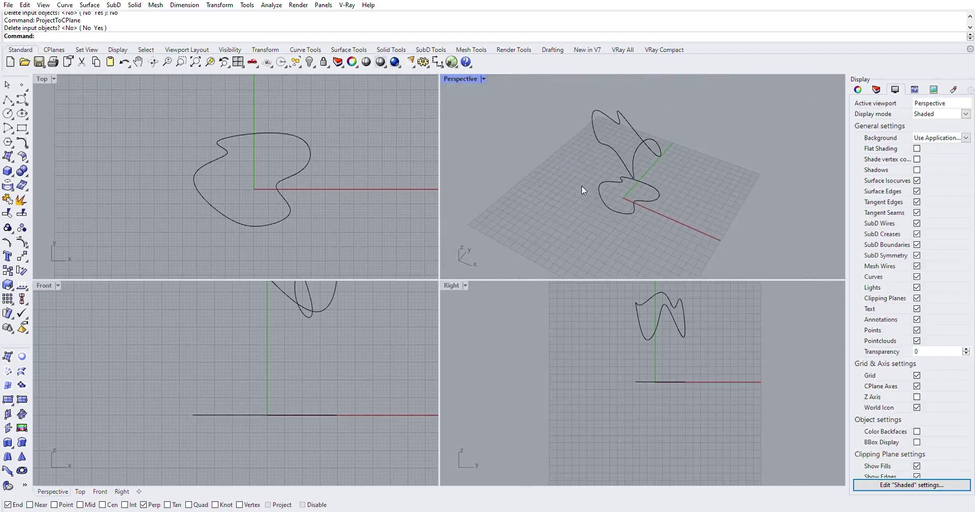
Delete the raised 3D curve and its flat projection on the construction plane.
click(333, 351)
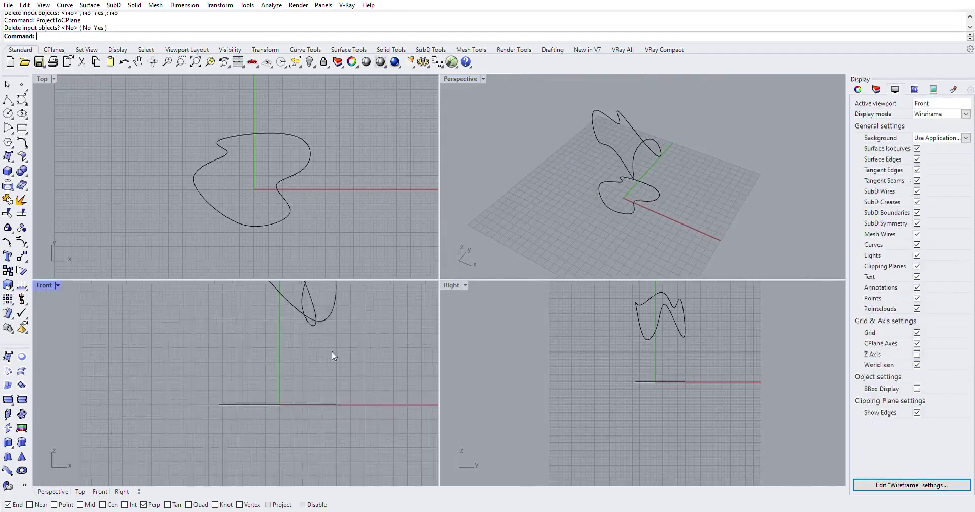
scroll(331, 351, down, 5)
click(323, 341)
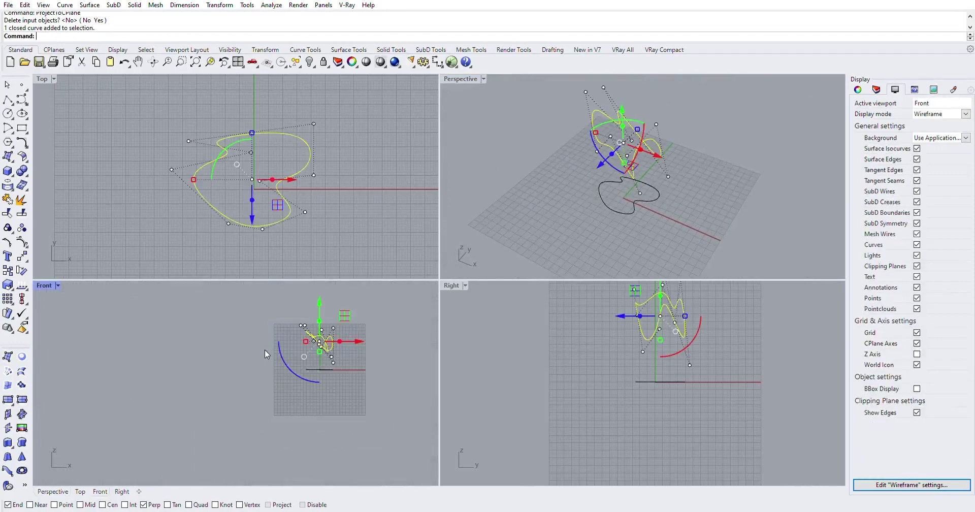
scroll(312, 364, up, 5)
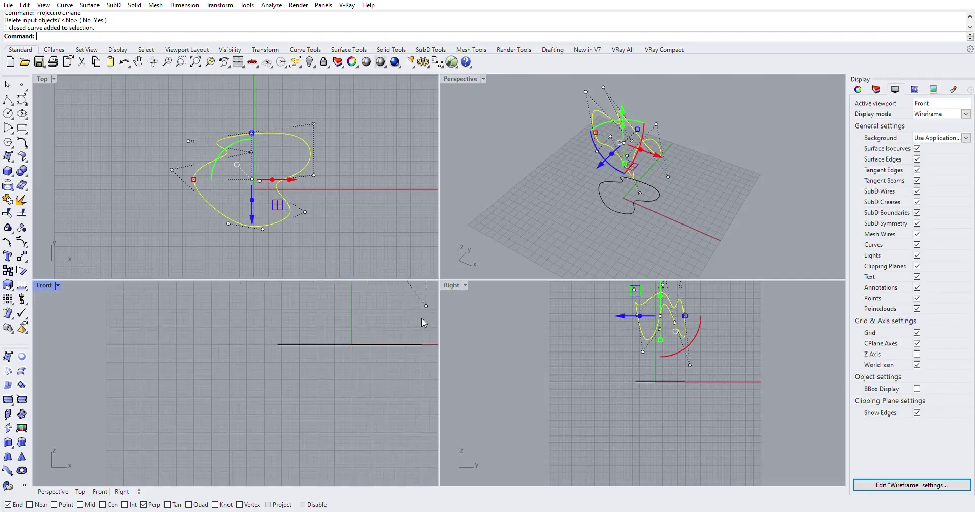
scroll(421, 318, up, 2)
key(Delete)
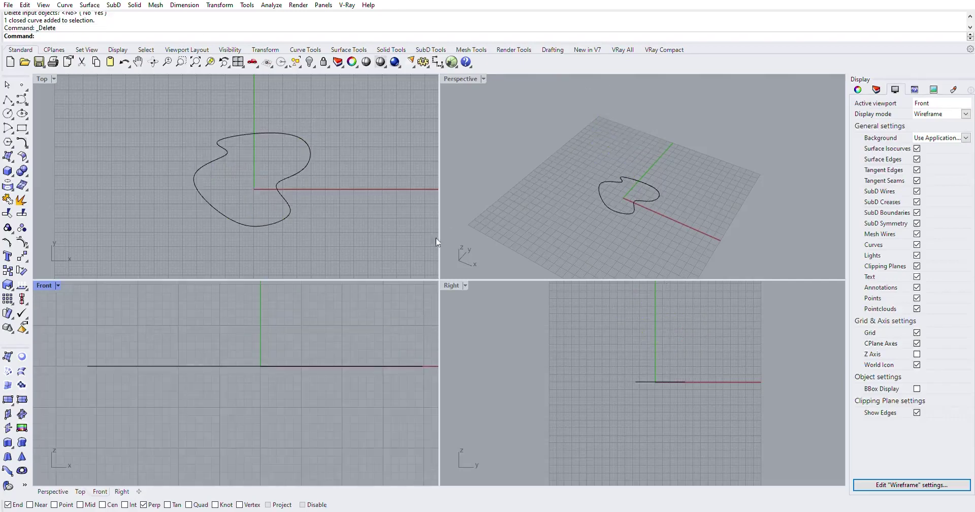
click(309, 159)
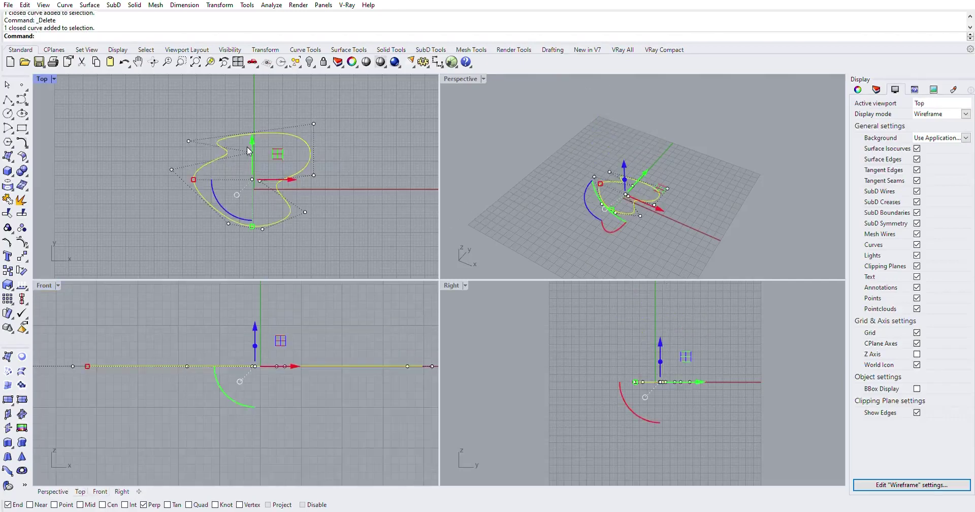
key(Delete)
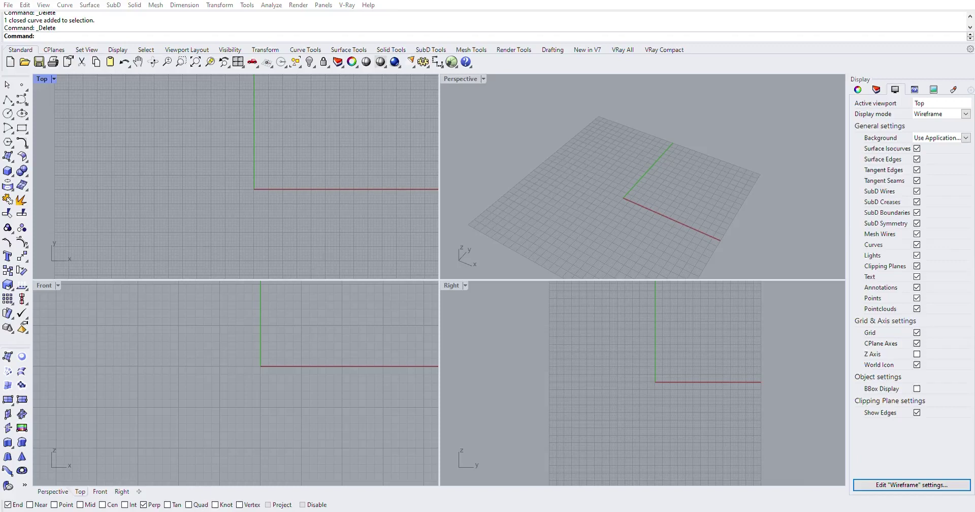
Create a large four-sided surface from four corner points in the Top view, spanning both sides of the origin.
click(22, 96)
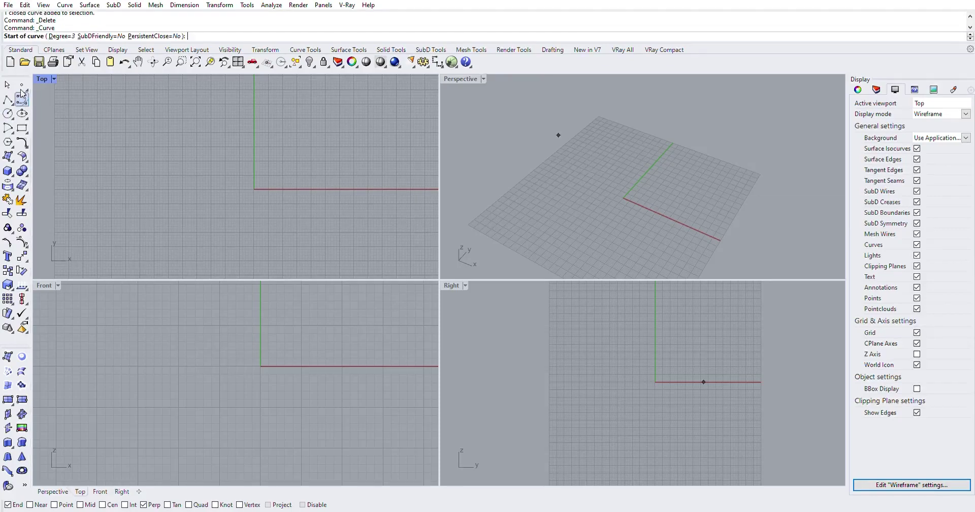
click(8, 156)
click(106, 234)
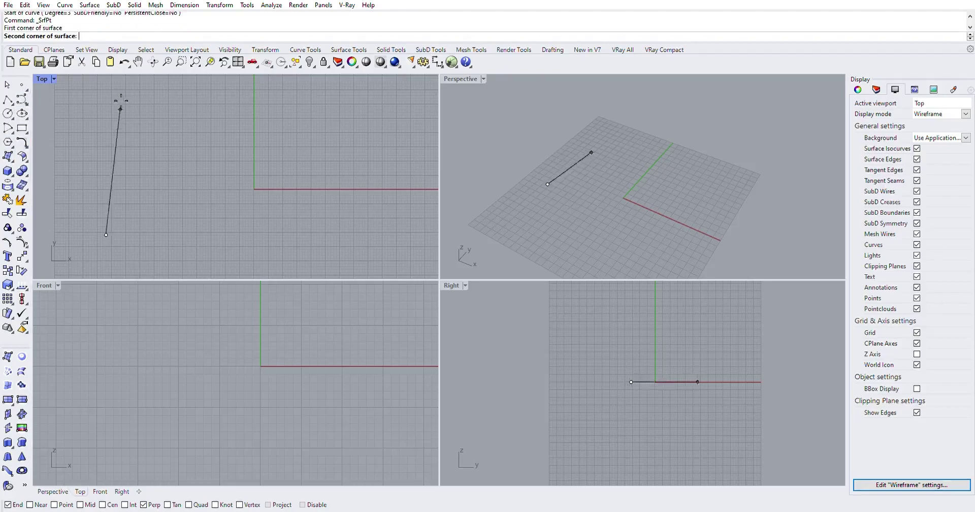
click(92, 89)
click(388, 93)
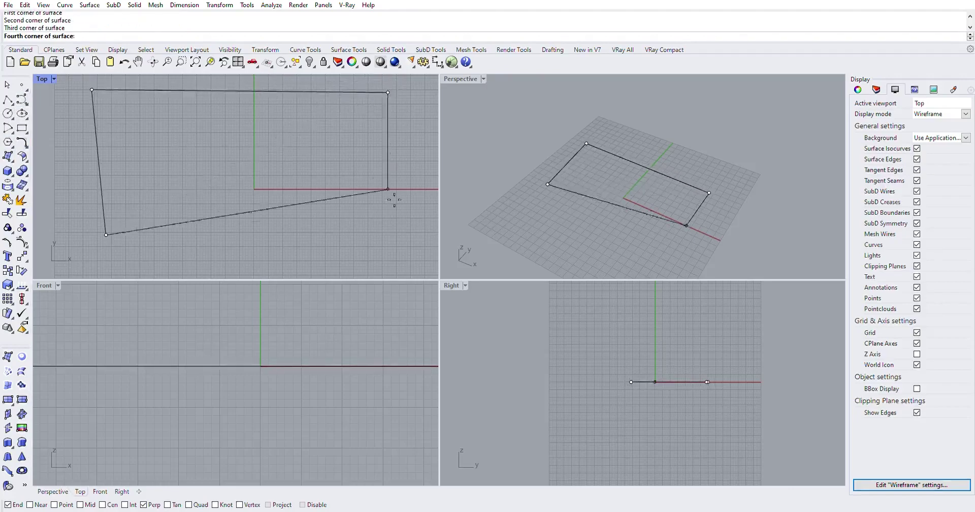
click(388, 243)
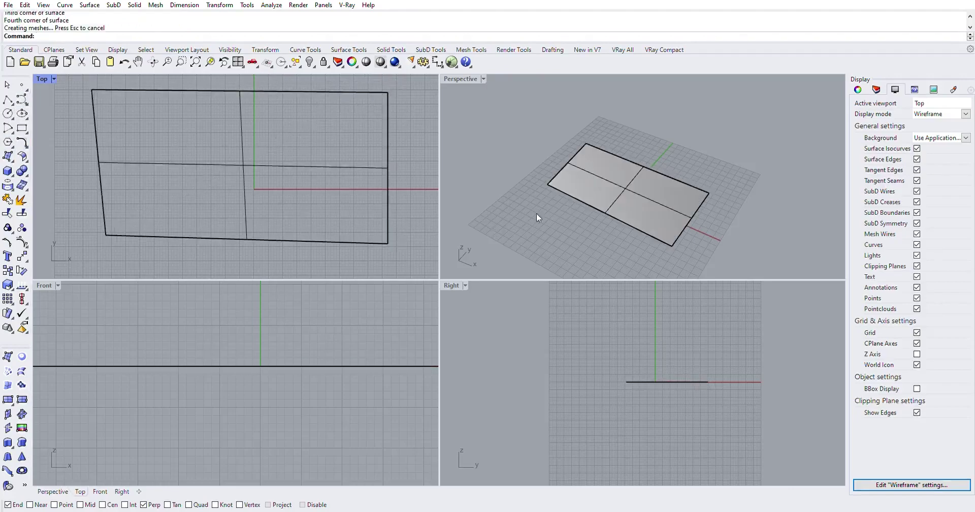
Turn on the surface's control points, raise two diagonally opposite corners together along Z, and deselect them.
click(587, 180)
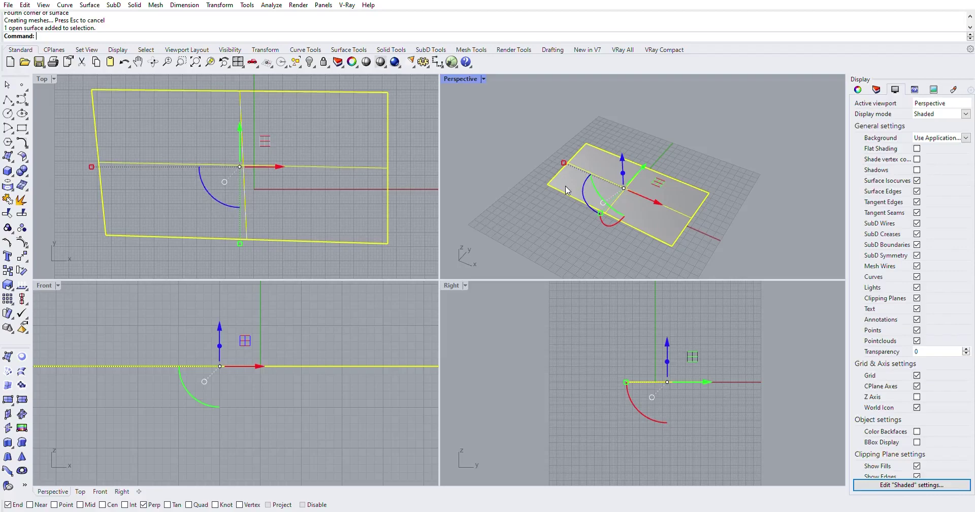
key(F10)
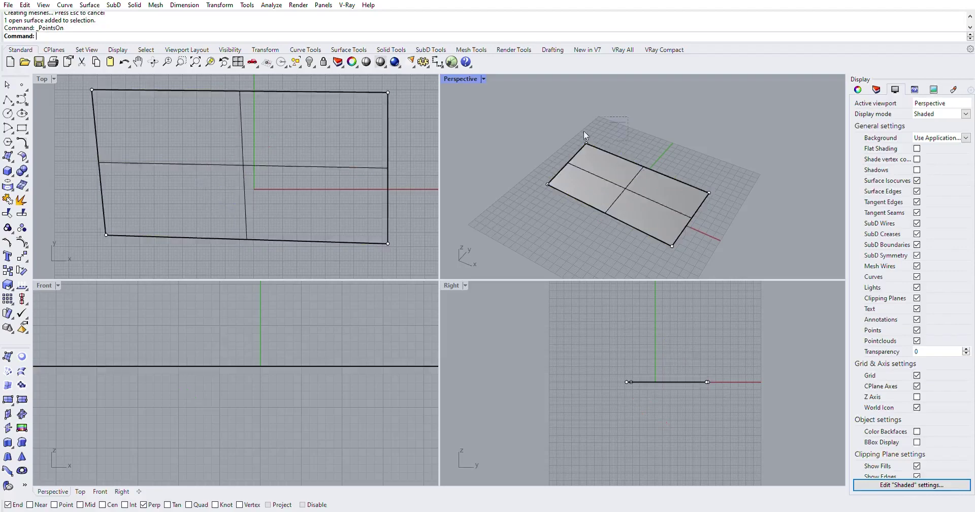
drag(583, 135, 544, 152)
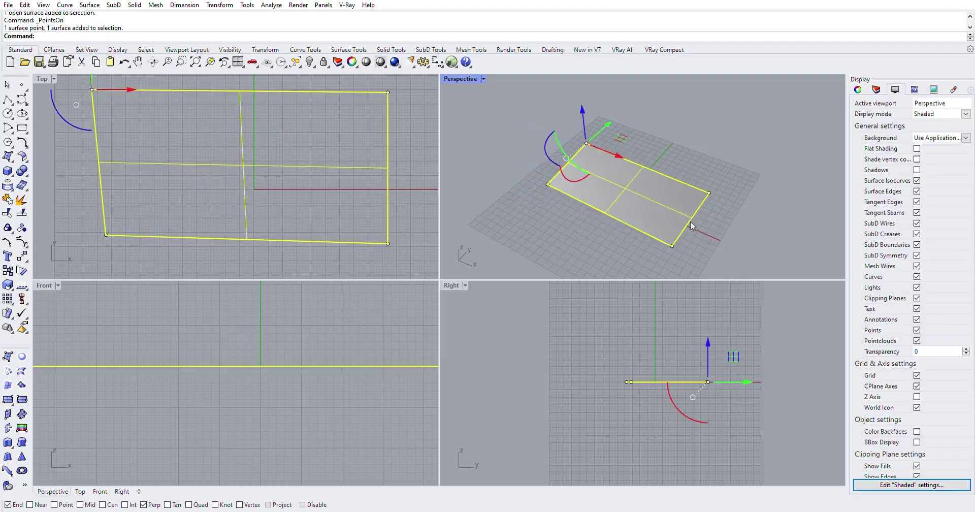
shift+click(672, 236)
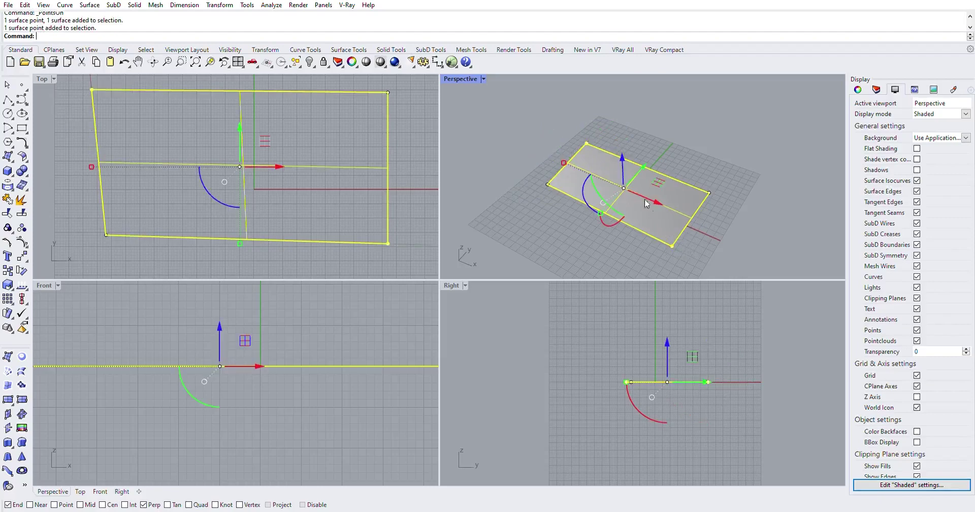
drag(624, 165, 624, 101)
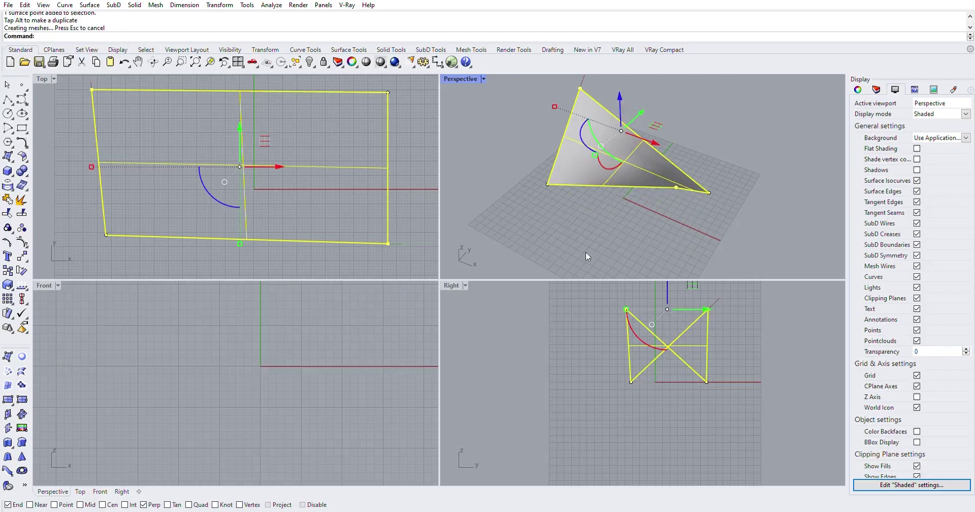
click(571, 349)
Draw a closed degree-3 control-point curve with an irregular winding shape within the twisted surface's outline in the Top view.
scroll(690, 344, down, 3)
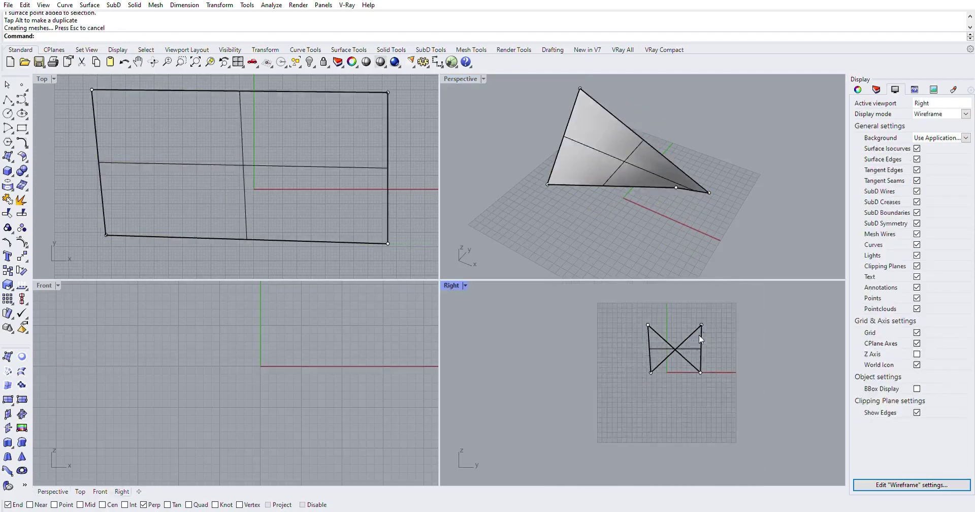
scroll(715, 330, up, 3)
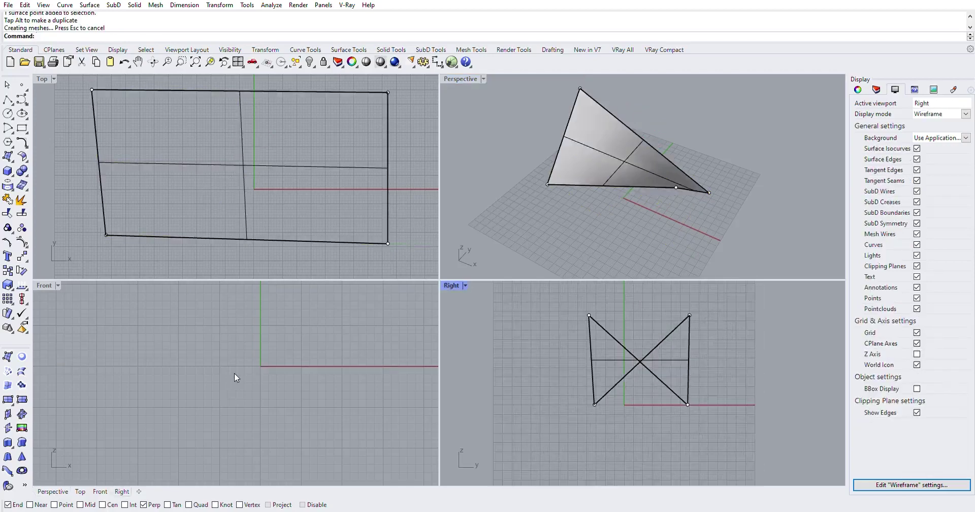
scroll(235, 377, down, 5)
scroll(234, 341, up, 3)
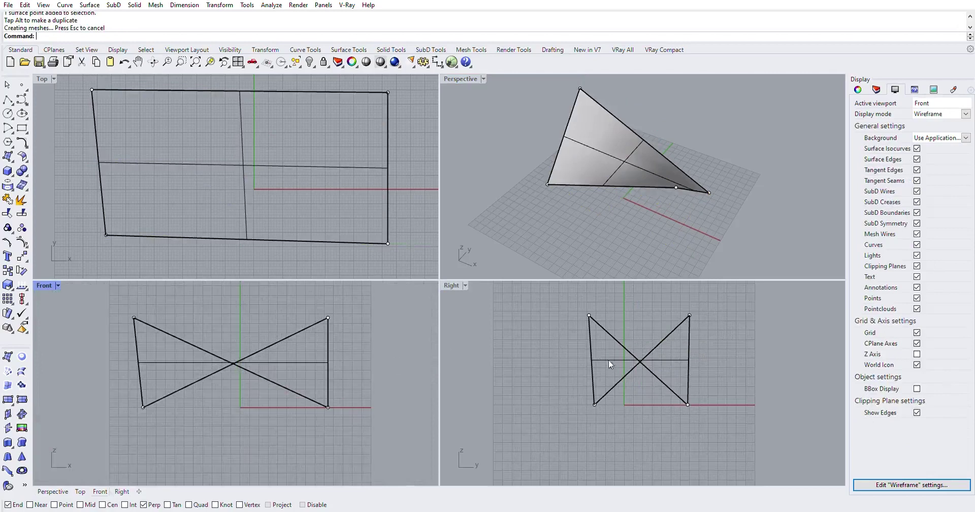
click(709, 126)
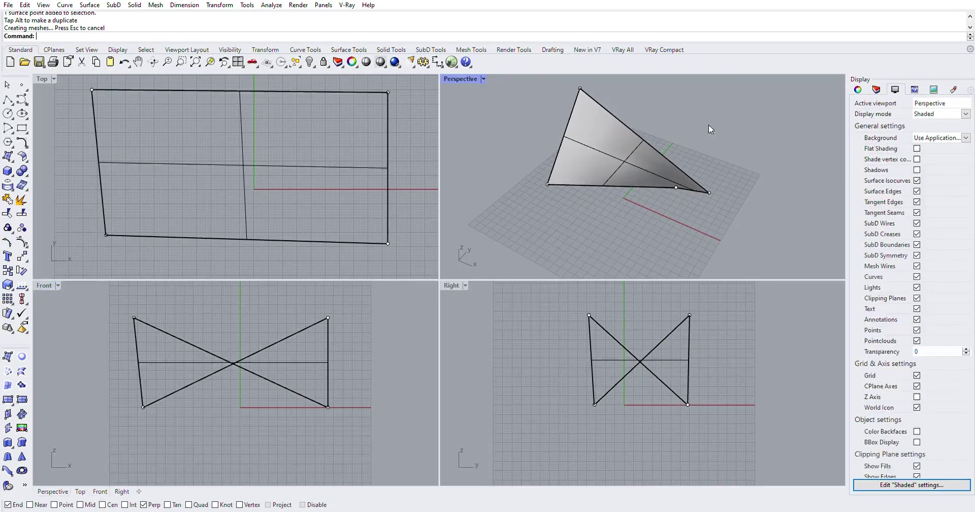
click(23, 95)
click(148, 220)
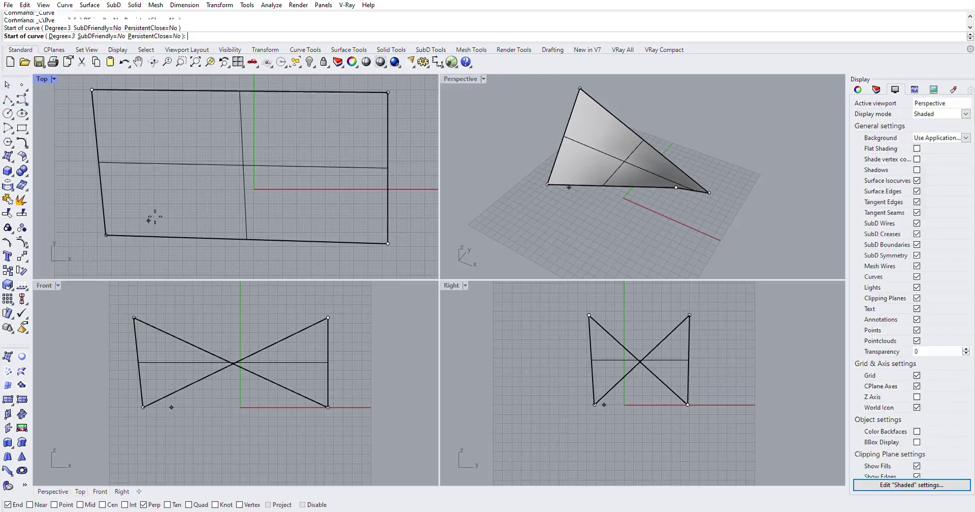
click(175, 189)
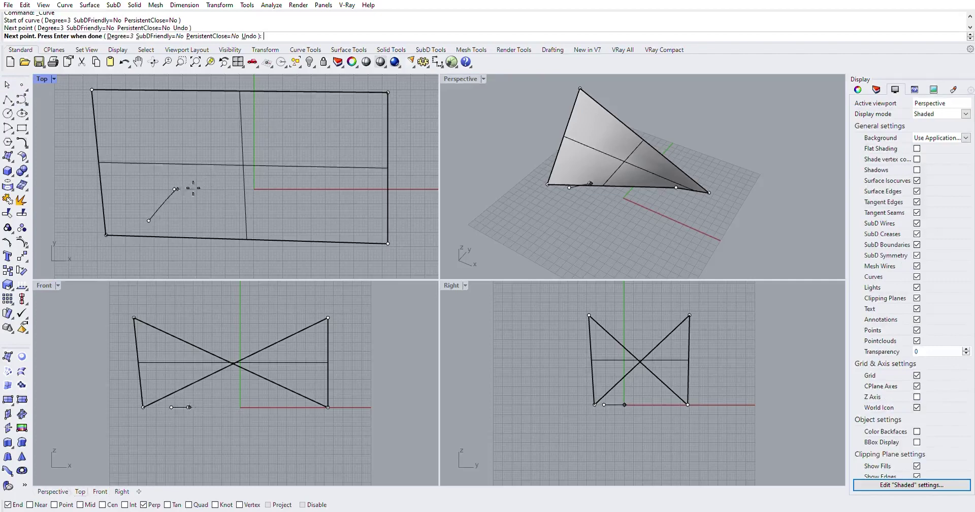
click(200, 212)
click(192, 229)
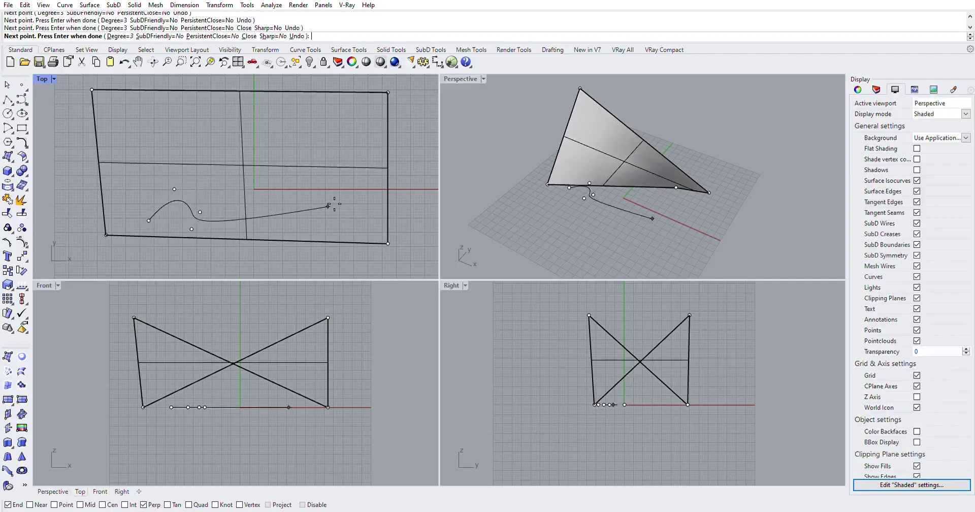
click(263, 221)
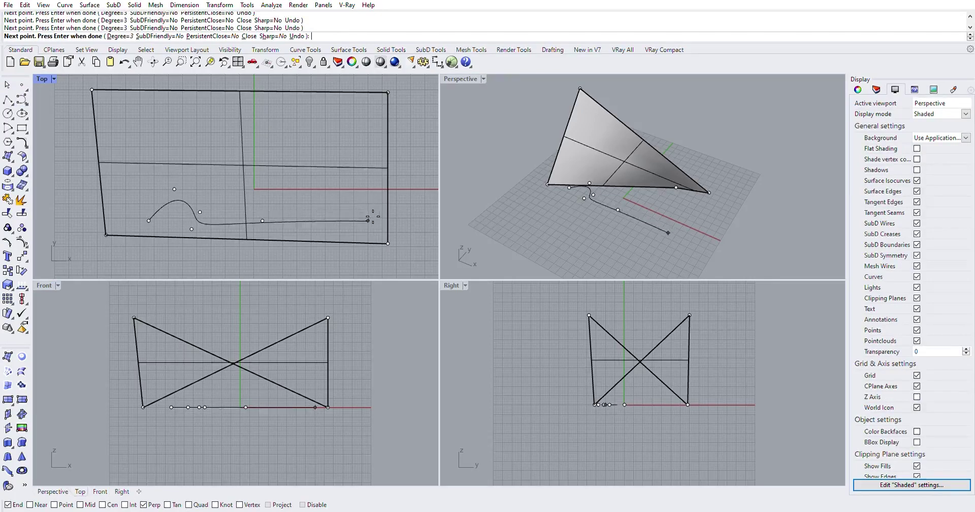
click(297, 195)
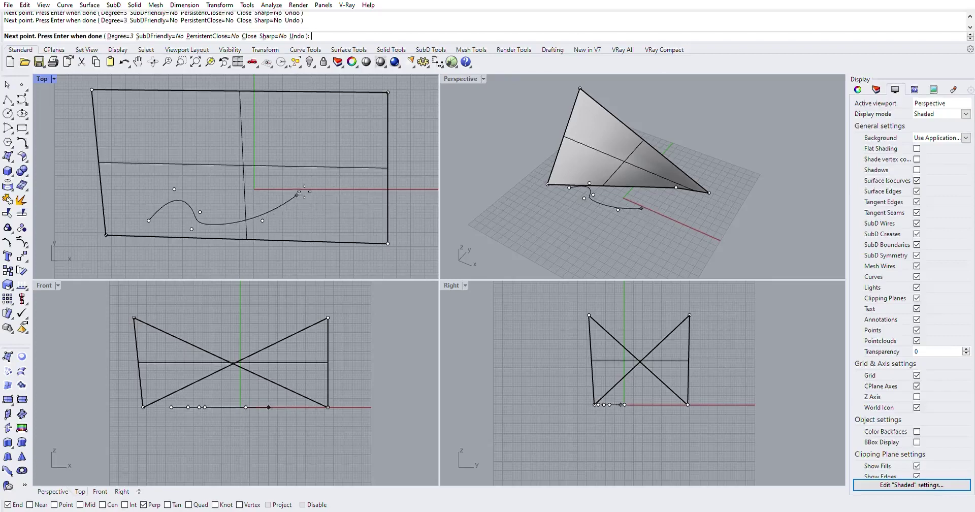
click(359, 232)
click(368, 203)
click(305, 177)
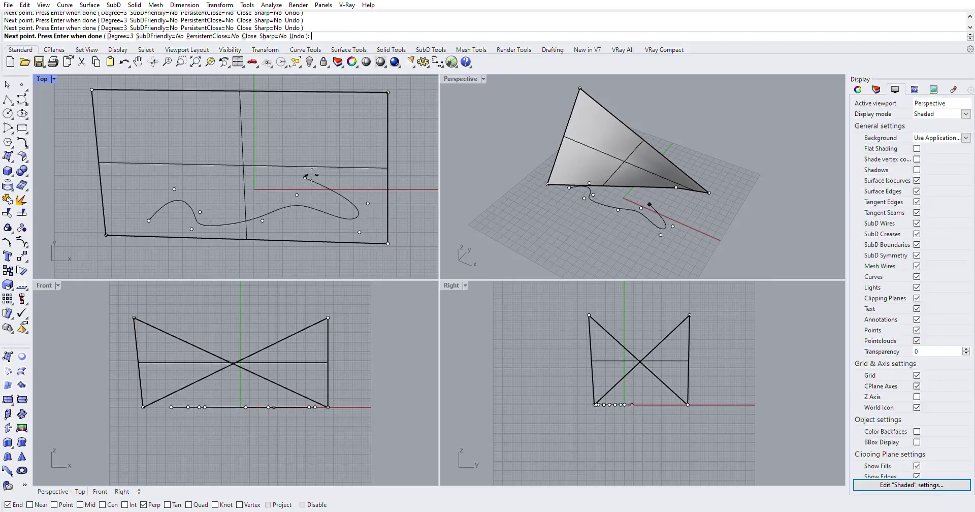
click(321, 123)
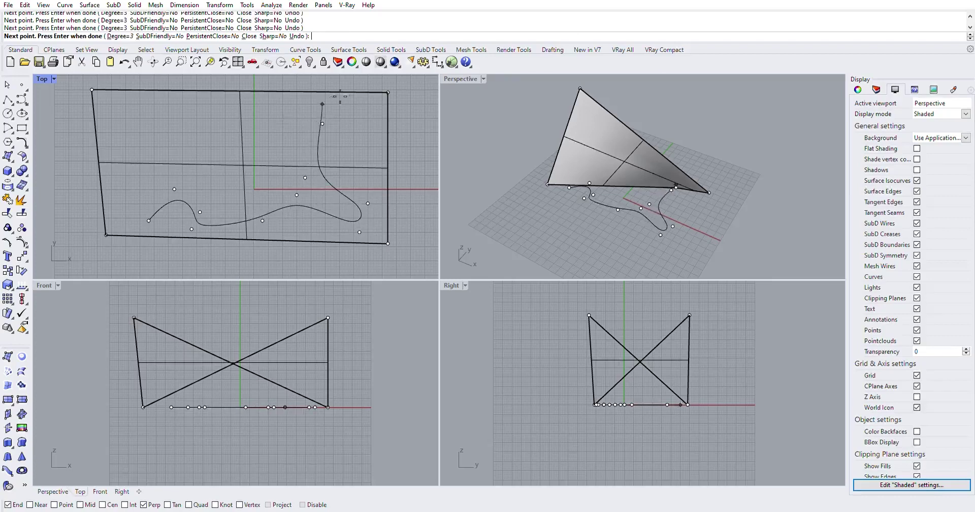
click(354, 123)
click(331, 110)
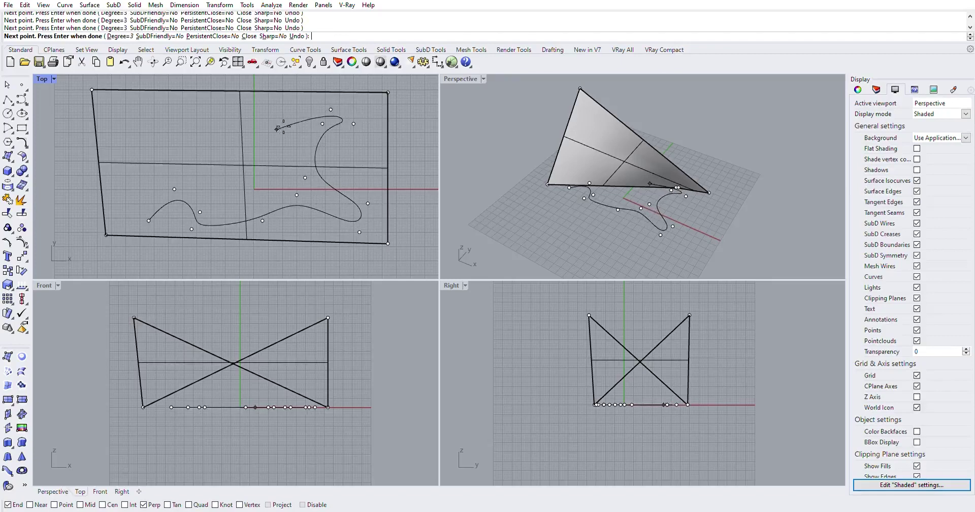
click(276, 130)
click(283, 180)
click(297, 166)
click(169, 154)
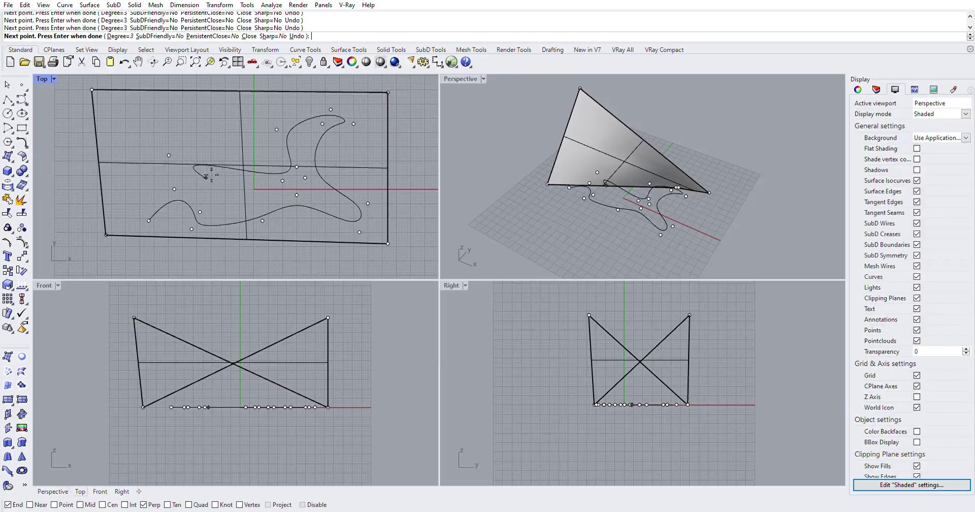
click(237, 112)
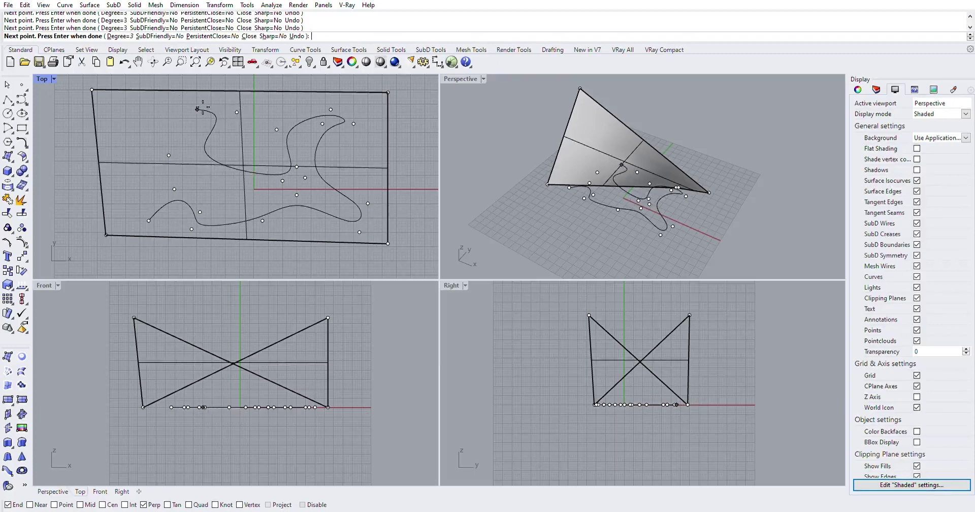
click(197, 109)
click(157, 130)
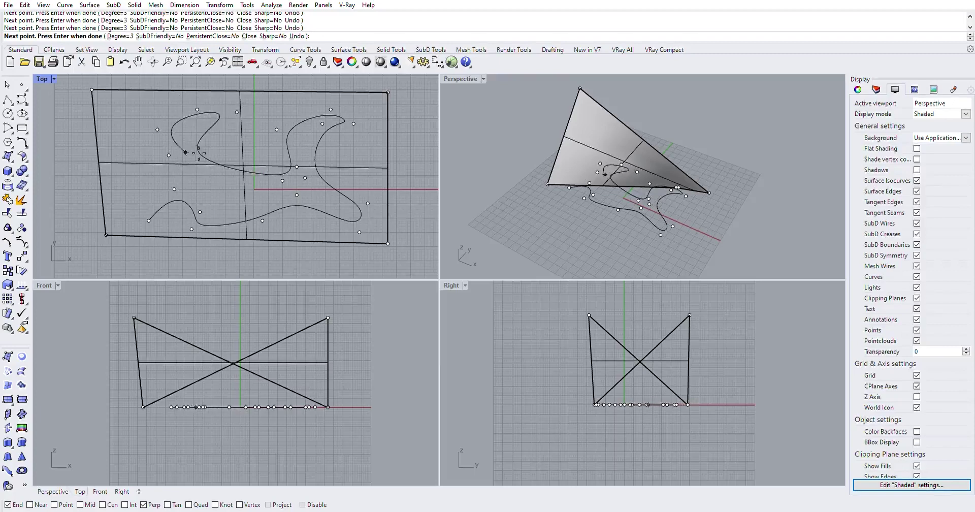
click(217, 174)
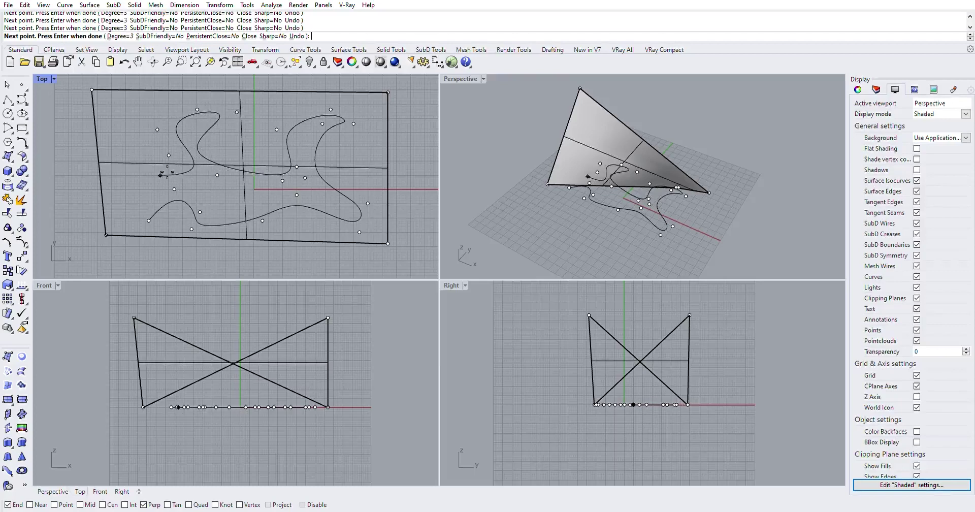
click(217, 192)
click(149, 188)
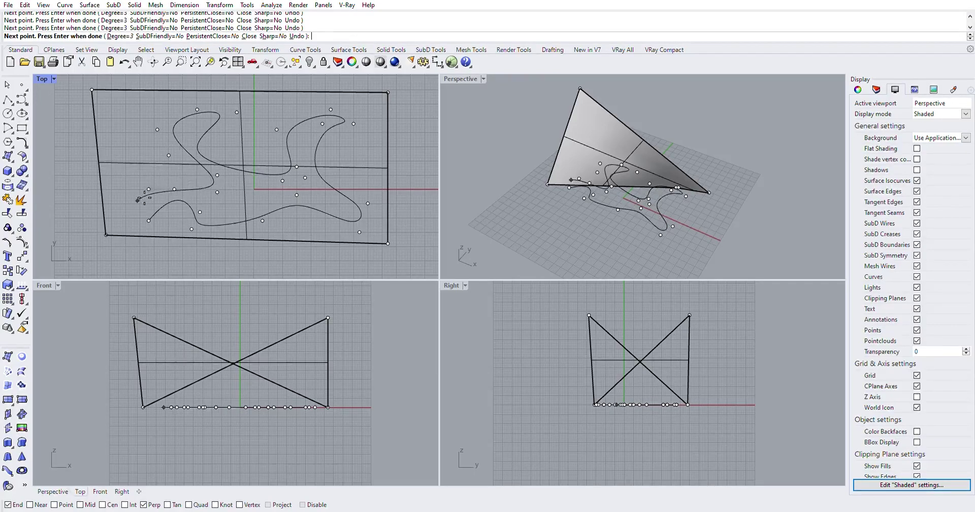
click(123, 177)
click(132, 164)
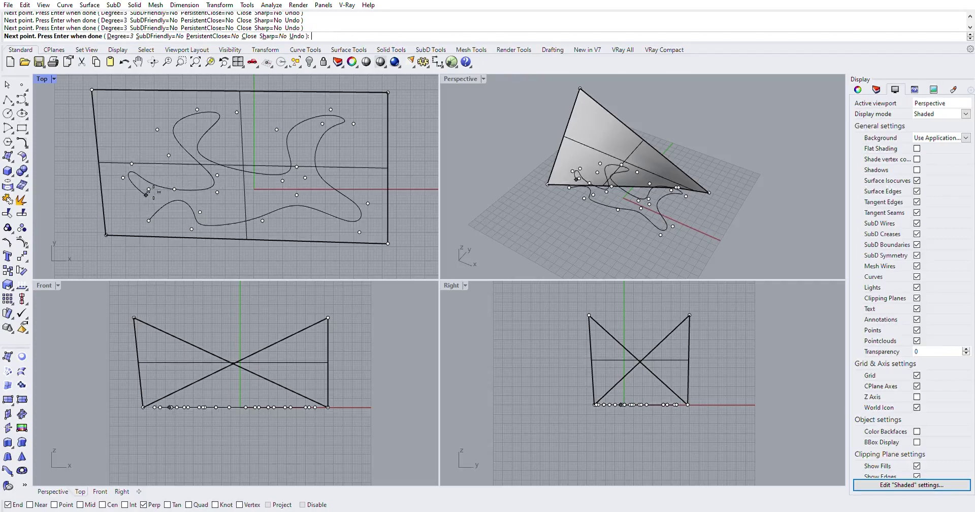
click(146, 195)
click(126, 218)
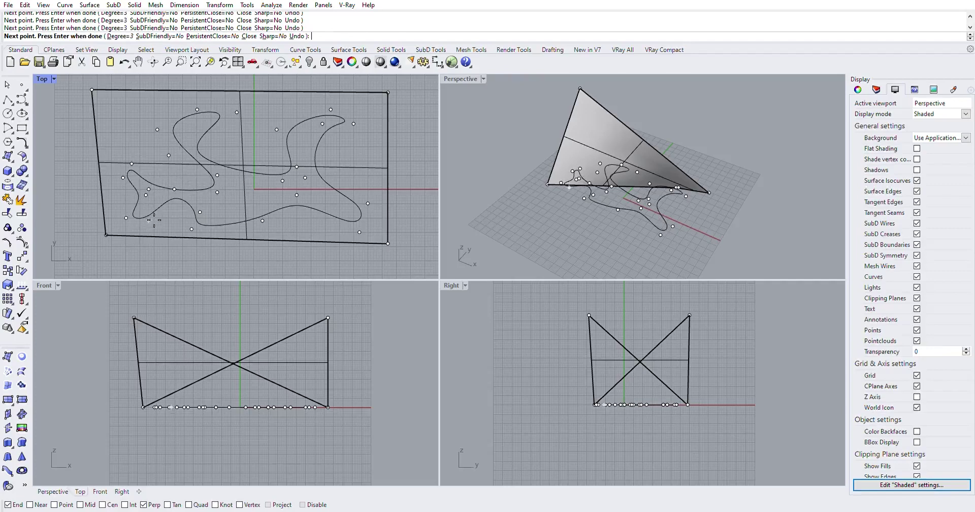
key(Return)
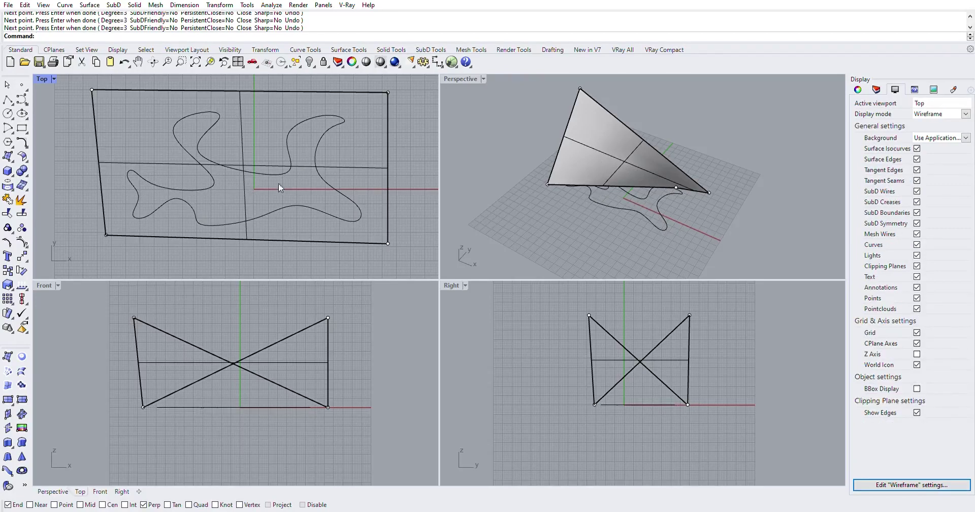
Raise the closed curve along Z above the twisted surface and project it onto the surface with DeleteInput=No and Direction=CPlaneZ.
click(604, 193)
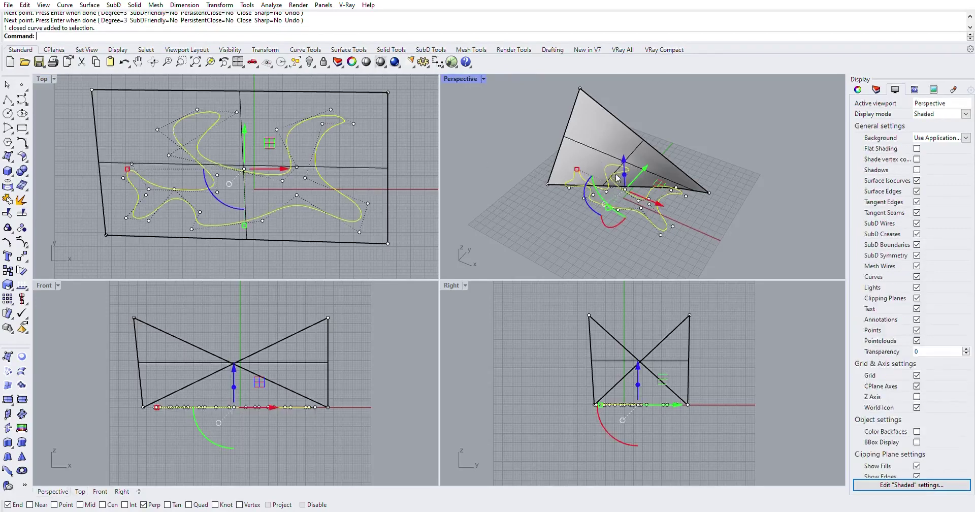
drag(624, 155, 621, 108)
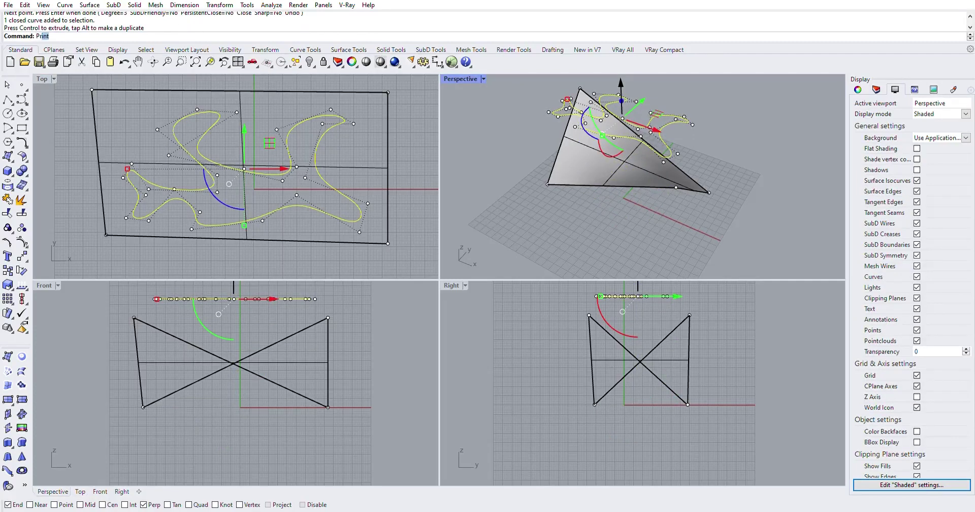
text(oject)
key(Return)
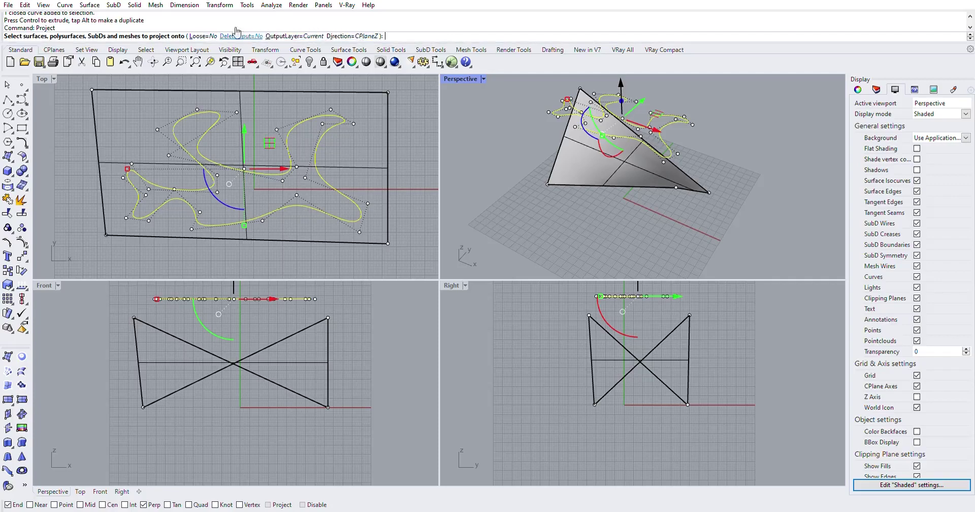
click(147, 90)
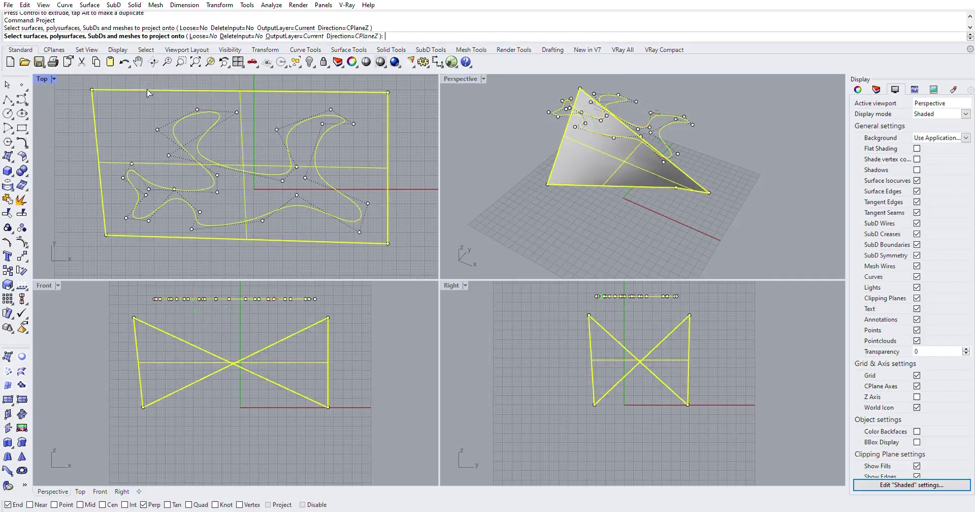
key(Return)
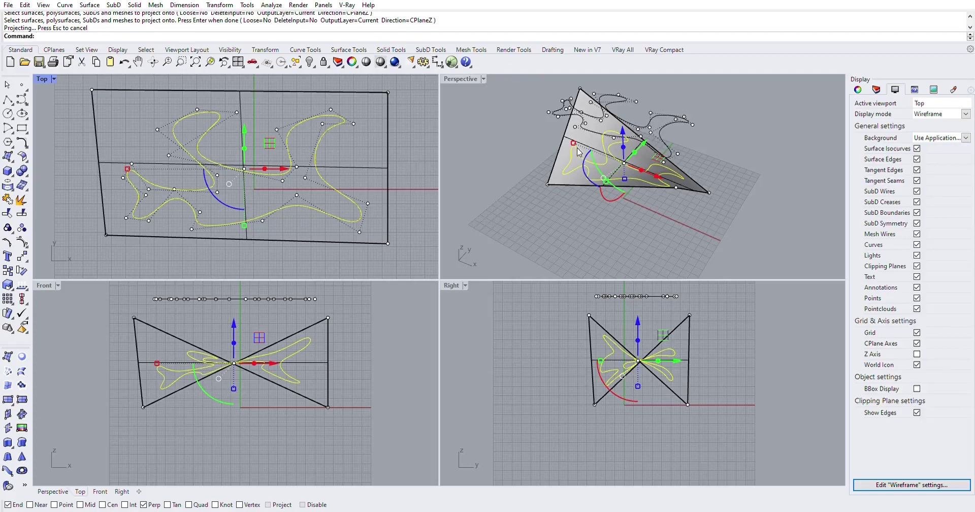
Delete the raised original curve and trim away the surface area outside the projected curve, then clear the selection and control points.
click(661, 108)
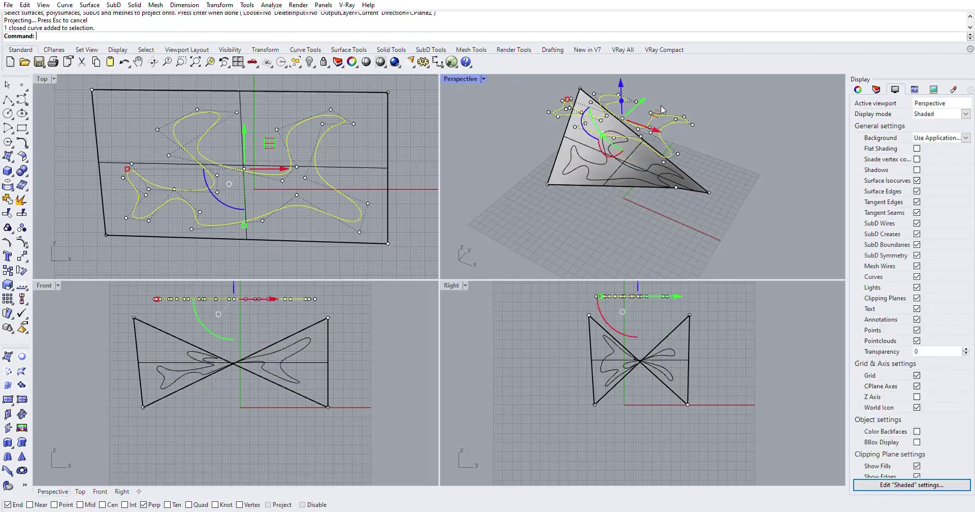
key(Delete)
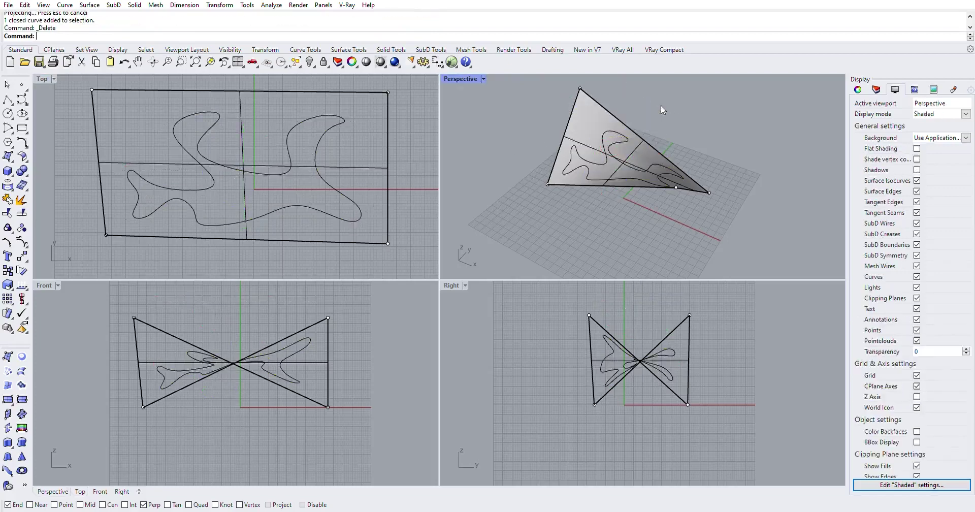
click(614, 127)
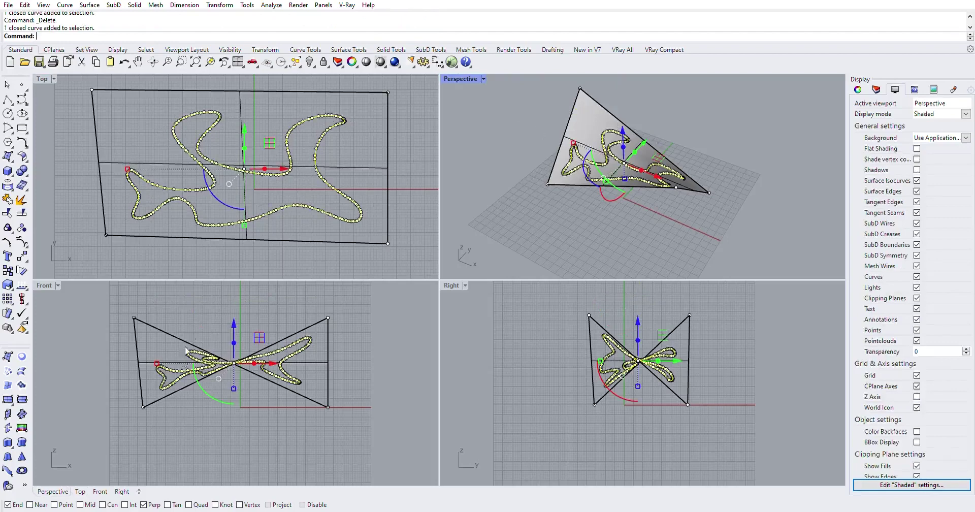
text(Trim)
key(Return)
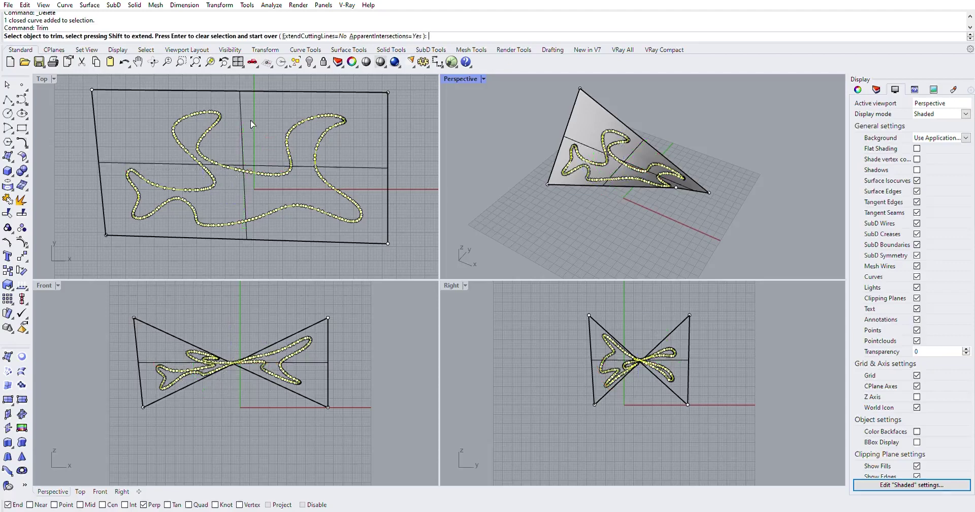
click(243, 94)
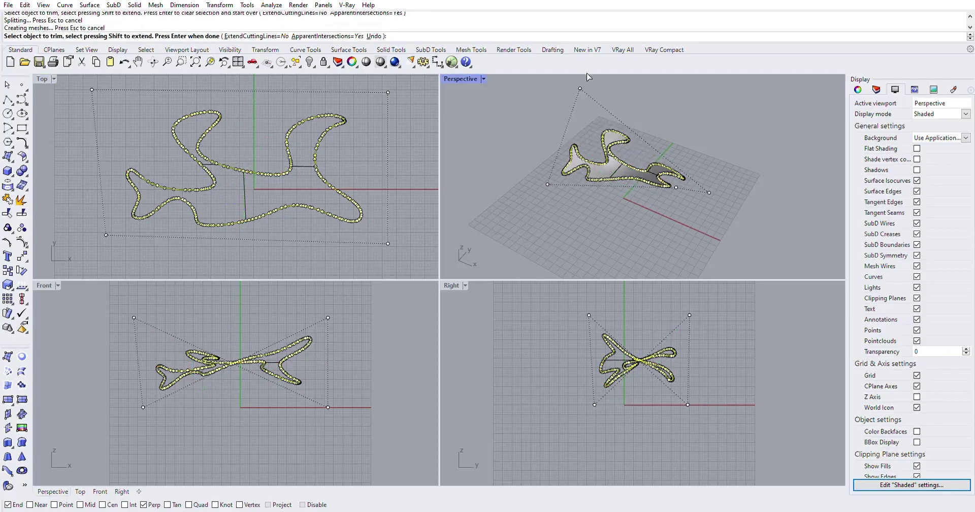
click(572, 86)
key(Return)
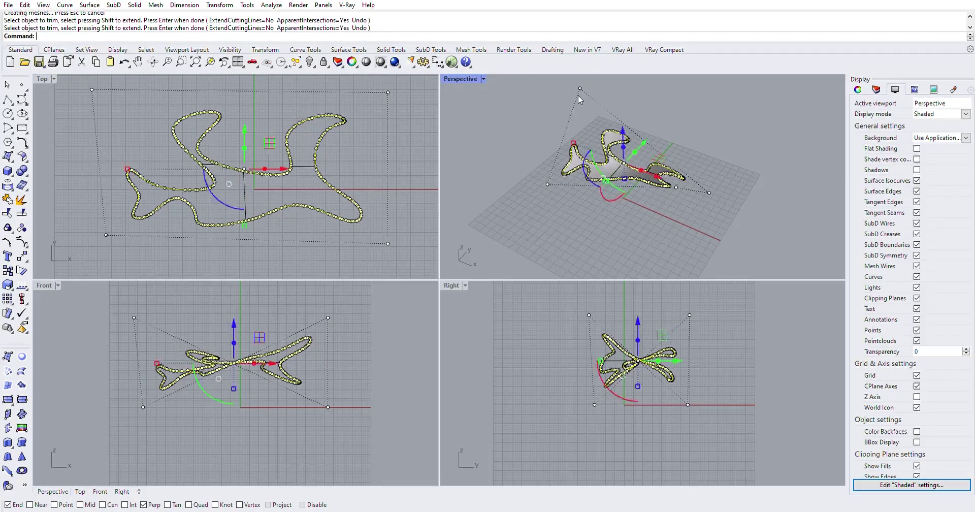
key(Escape)
Select the trimmed surface and examine its twisted shape up close and from a low oblique angle in the Perspective view.
click(607, 167)
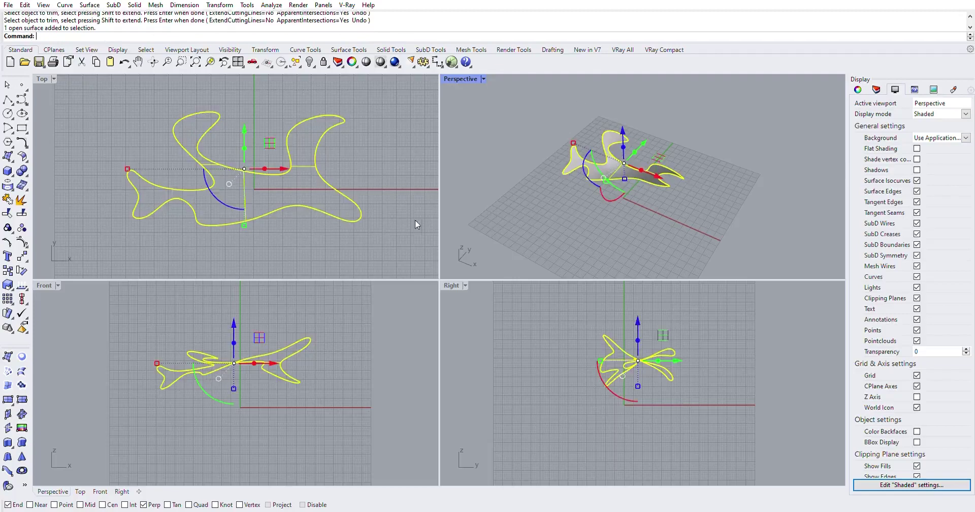
scroll(640, 149, up, 5)
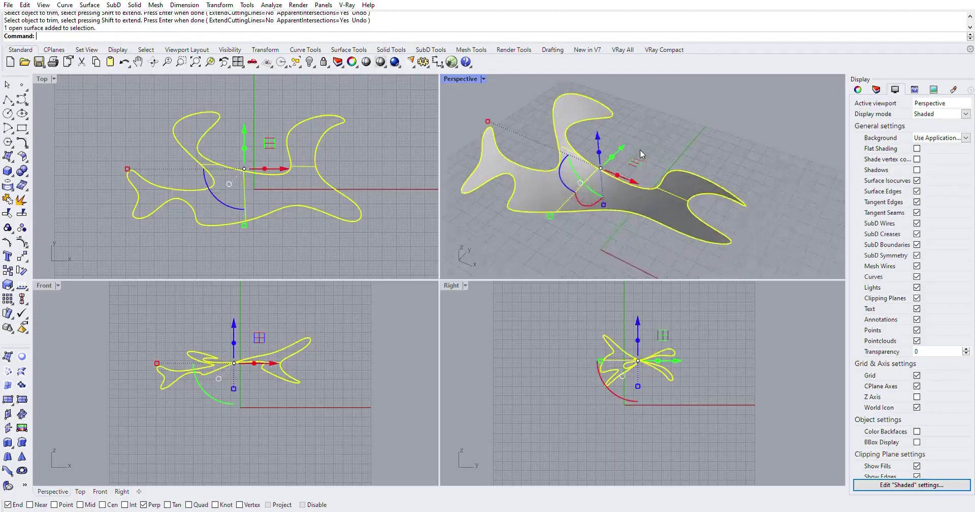
scroll(645, 151, down, 5)
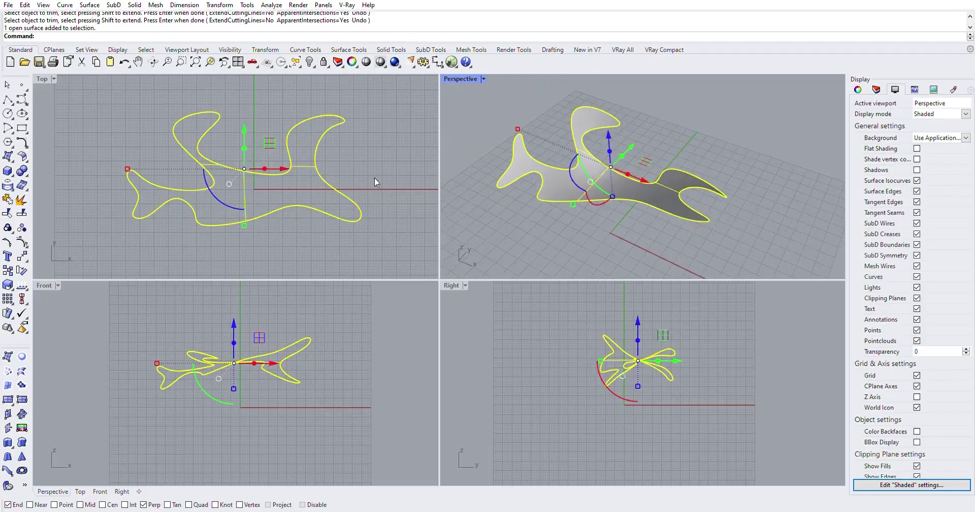
right_drag(557, 178, 640, 155)
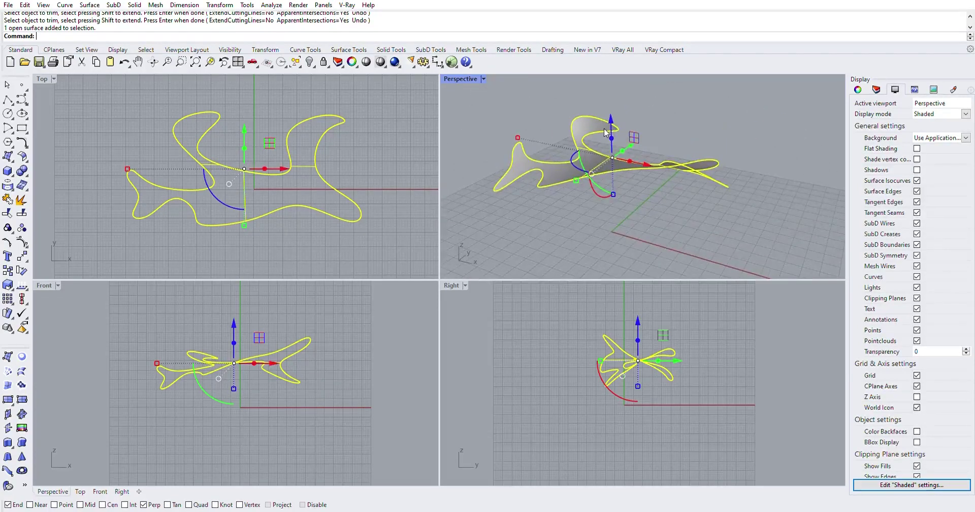
Extrude the trimmed surface a short distance along Z into a thin solid and place a copy of it directly above.
ctrl+drag(610, 128, 611, 116)
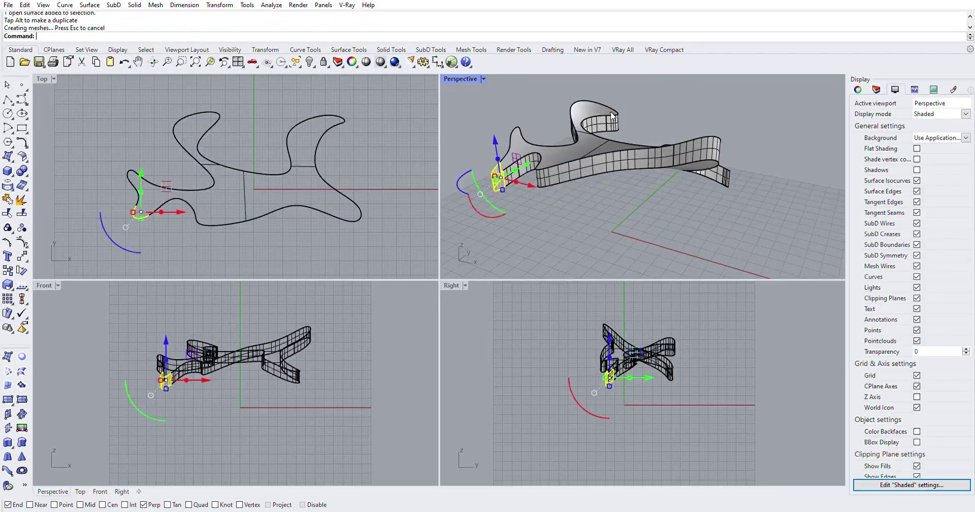
right_drag(639, 135, 660, 145)
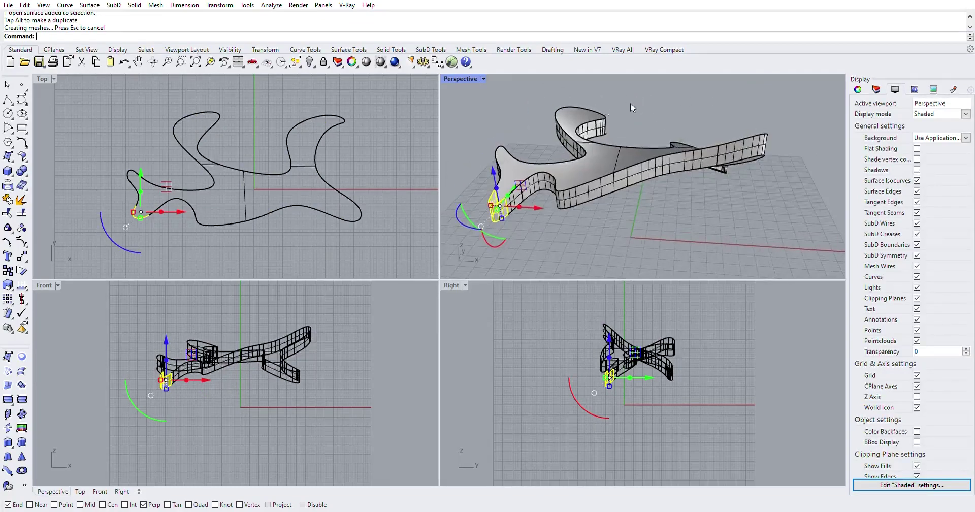
click(591, 130)
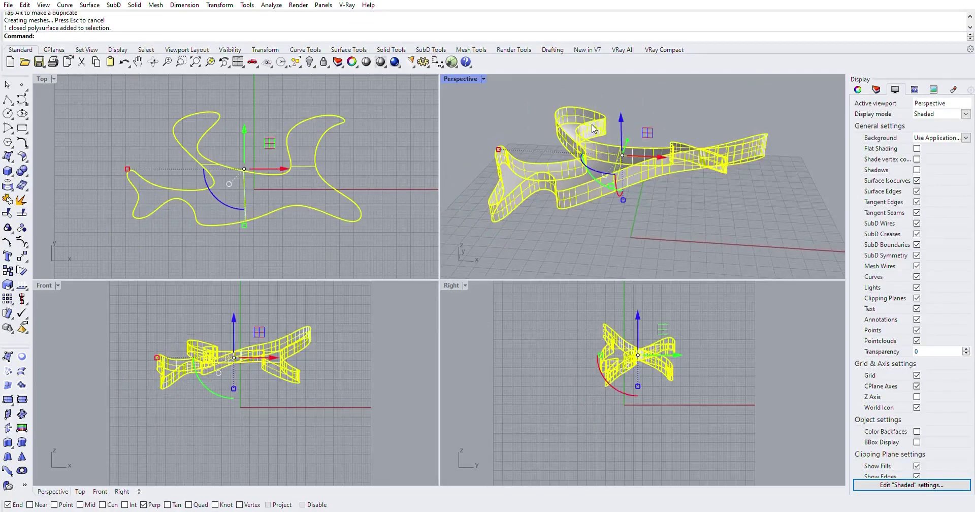
drag(624, 114, 630, 74)
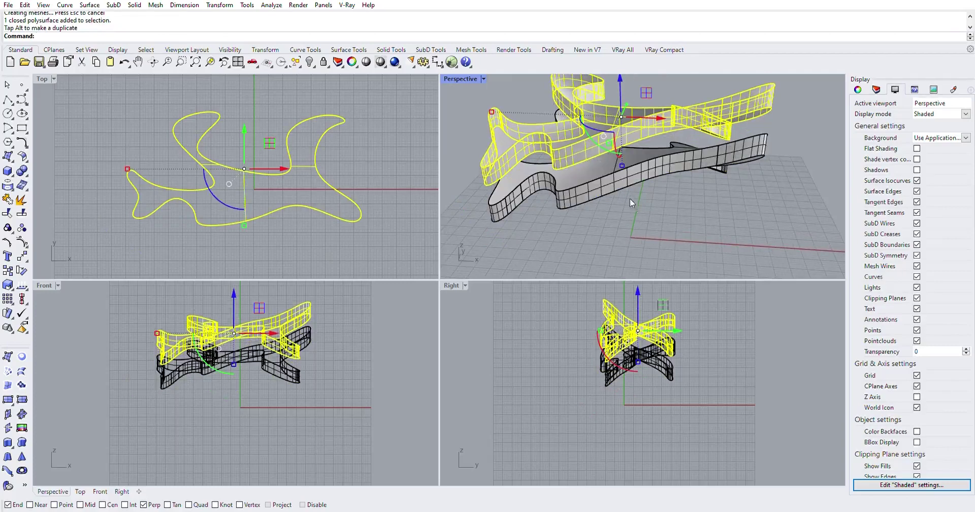
click(641, 205)
right_drag(641, 205, 477, 136)
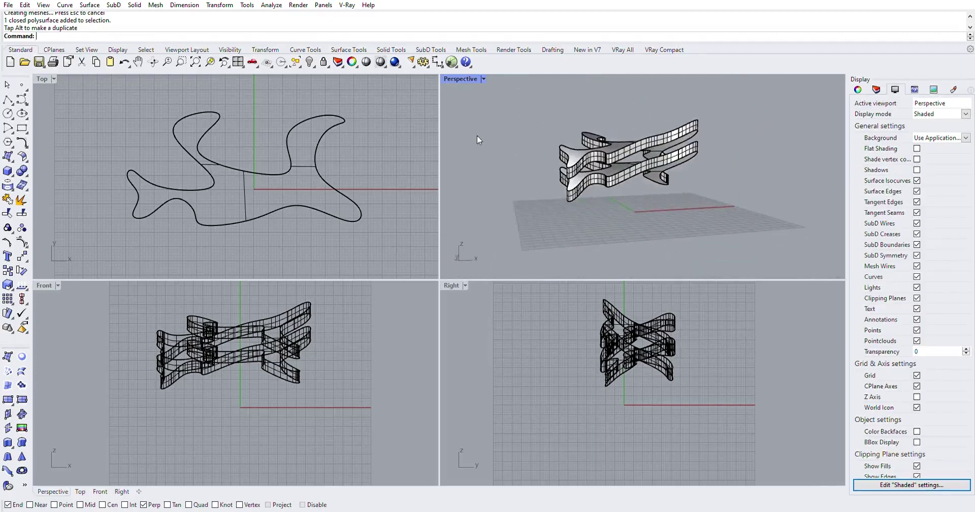
scroll(668, 121, up, 5)
scroll(668, 121, down, 5)
scroll(623, 138, up, 2)
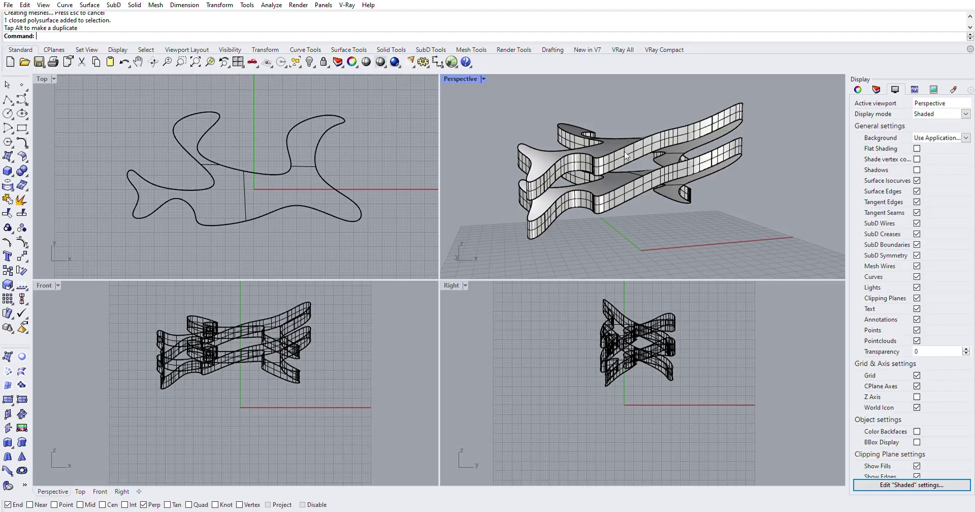
key(ctrl+t)
click(625, 143)
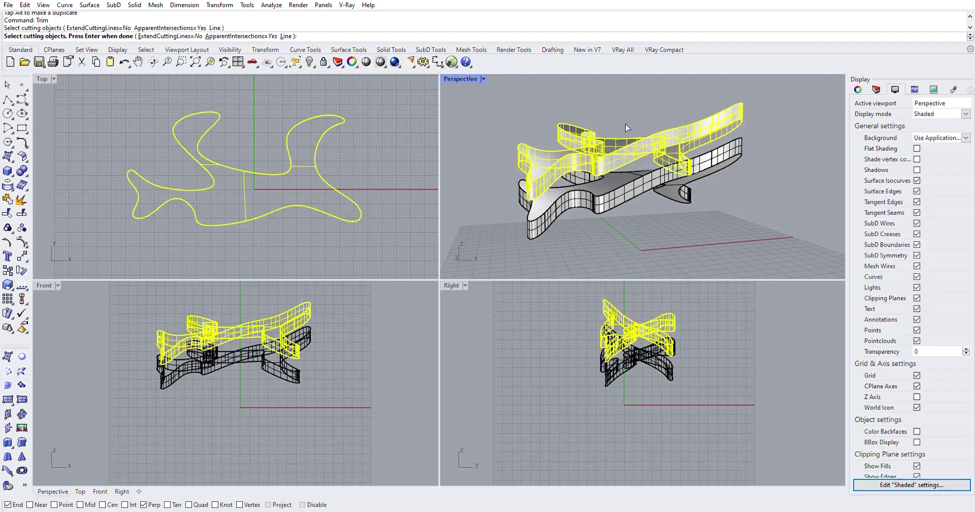
key(Escape)
Rotate the upper solid slightly counterclockwise about Z in the Top view and stack a copy above it, turned slightly further.
click(628, 147)
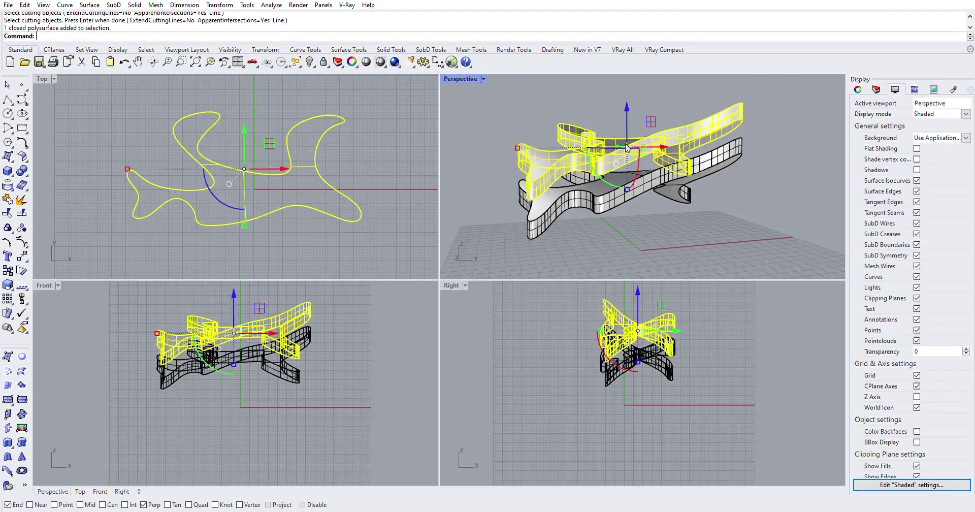
key(alt)
drag(216, 190, 361, 166)
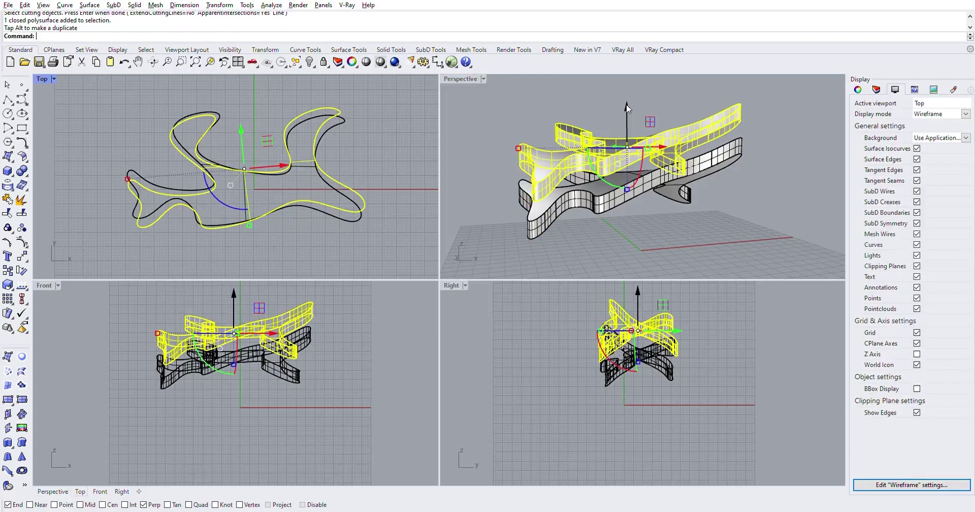
drag(626, 104, 627, 72)
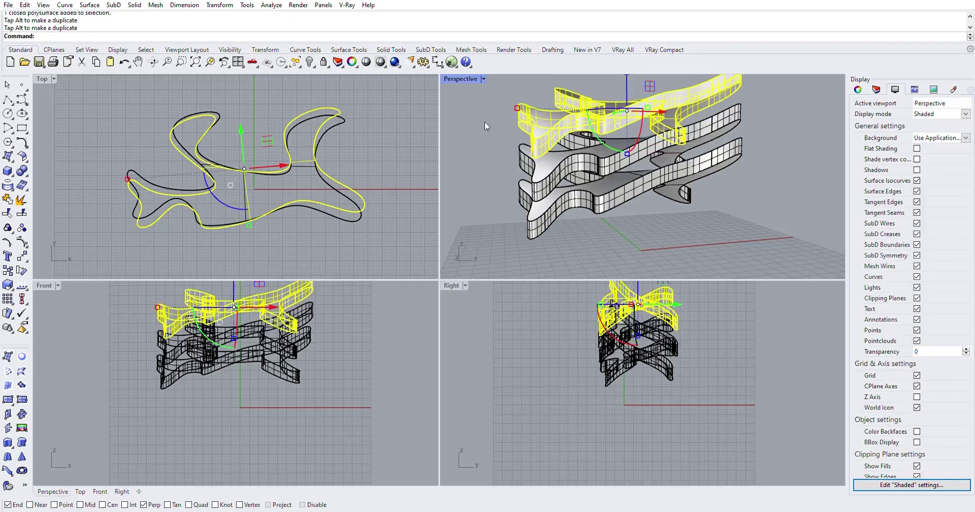
drag(212, 197, 212, 187)
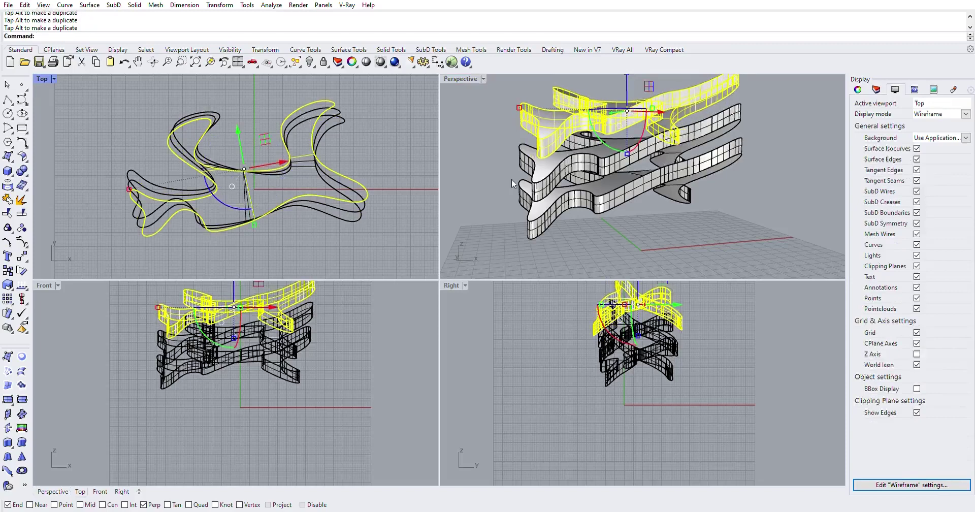
Duplicate the topmost solid upward along Z in the Front view and rotate this fourth layer slightly further counterclockwise in the Top view.
scroll(610, 214, down, 5)
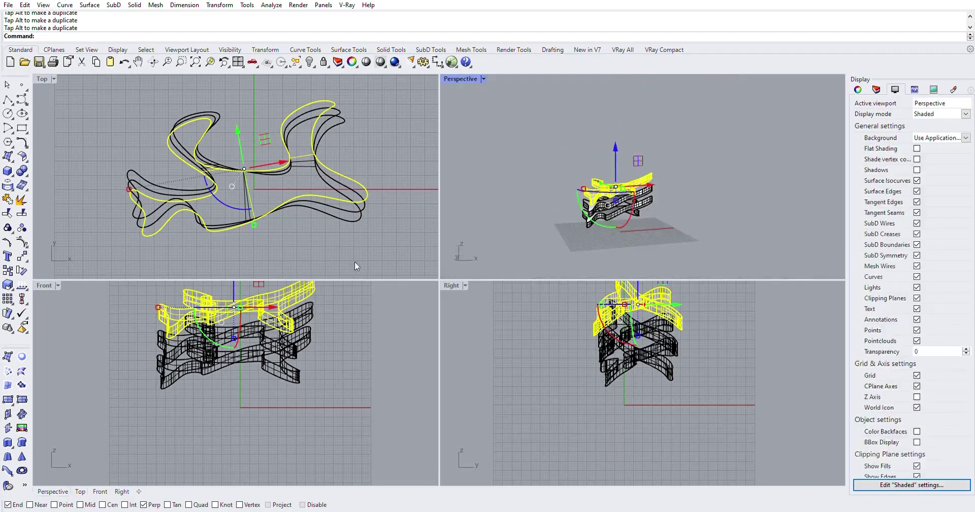
scroll(251, 391, up, 1)
scroll(248, 310, up, 4)
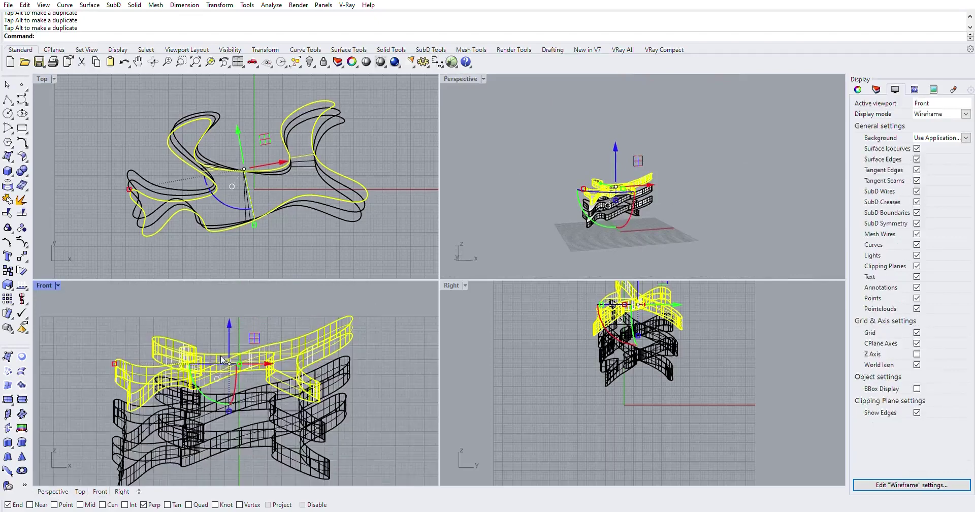
drag(230, 332, 232, 293)
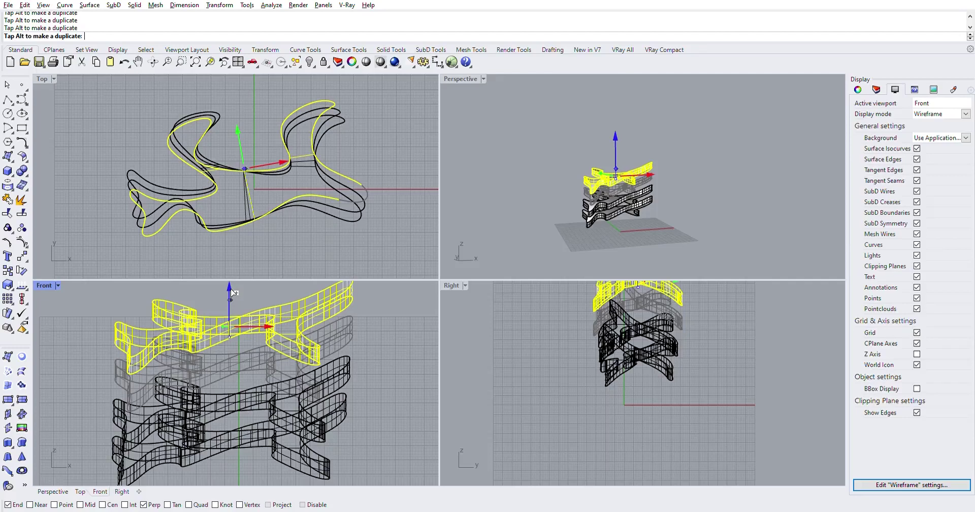
drag(232, 293, 231, 292)
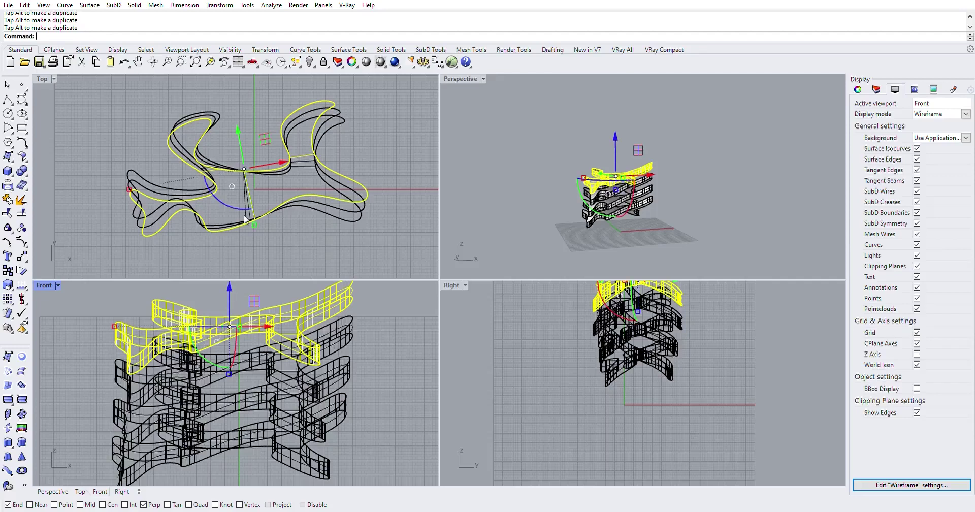
click(220, 190)
drag(221, 191, 223, 193)
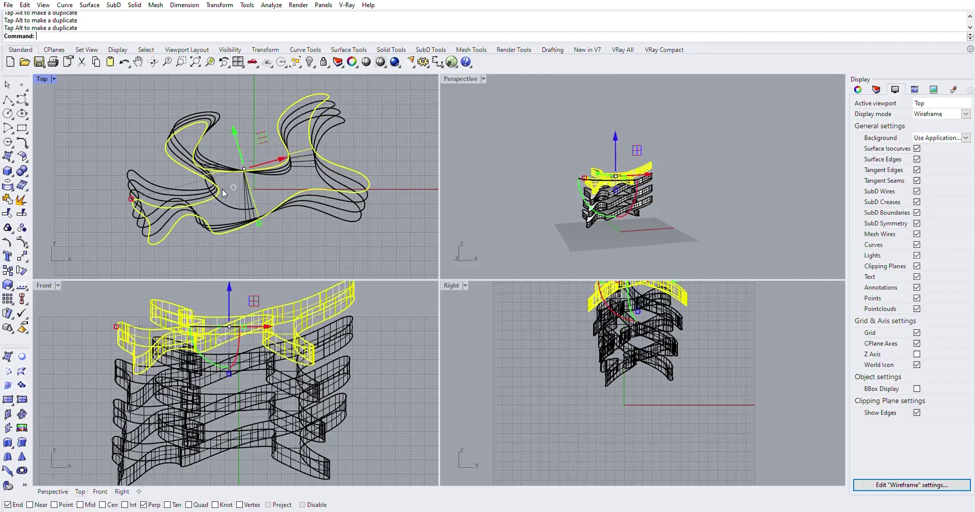
Add a fifth layer by duplicating the topmost solid upward along Z and rotating the copy slightly further counterclockwise.
drag(230, 290, 229, 273)
key(ctrl+z)
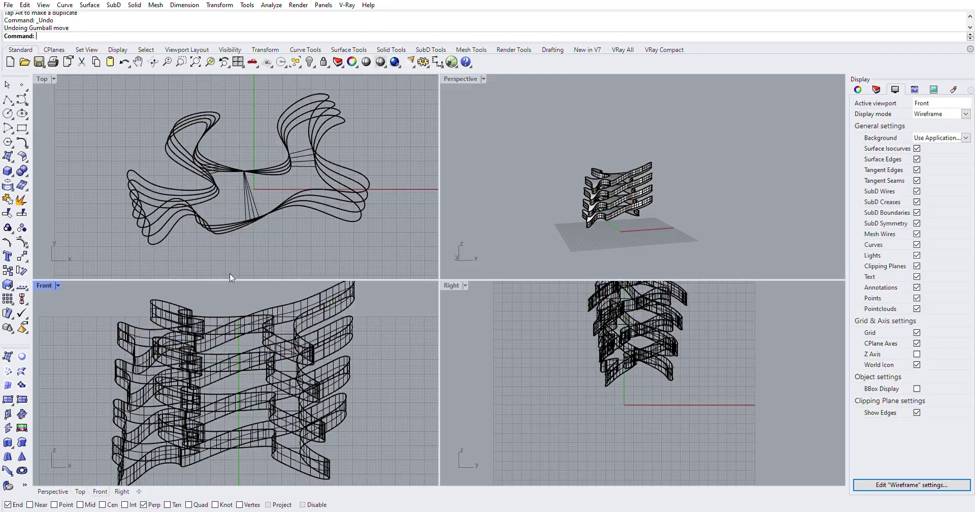
scroll(219, 397, down, 5)
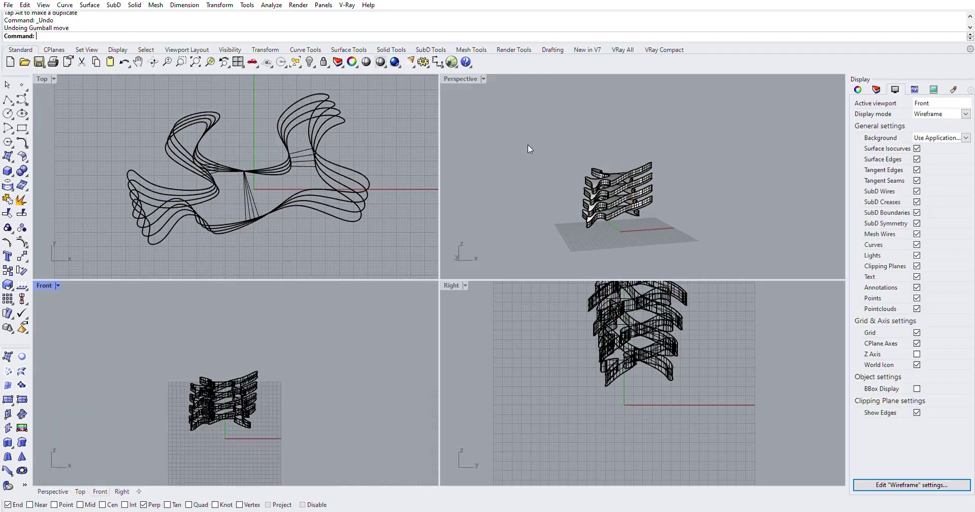
click(626, 164)
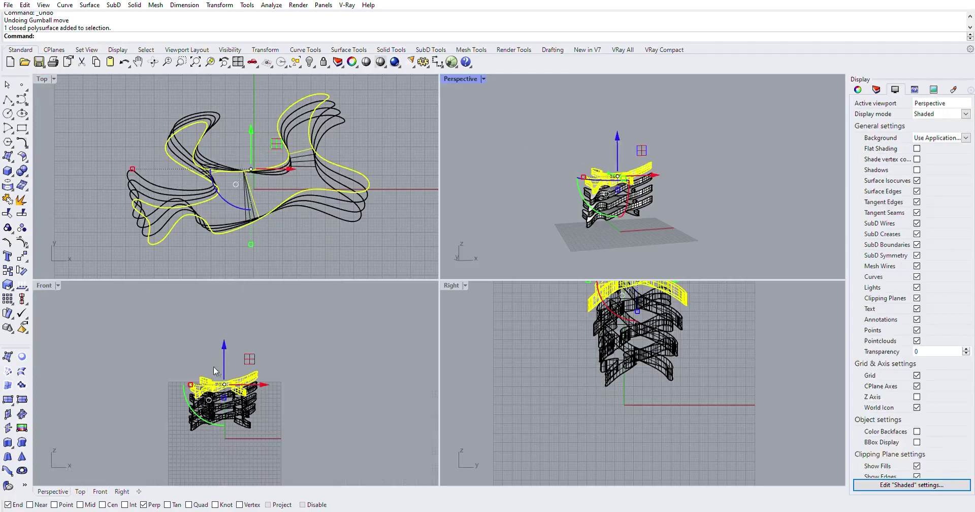
scroll(218, 373, up, 4)
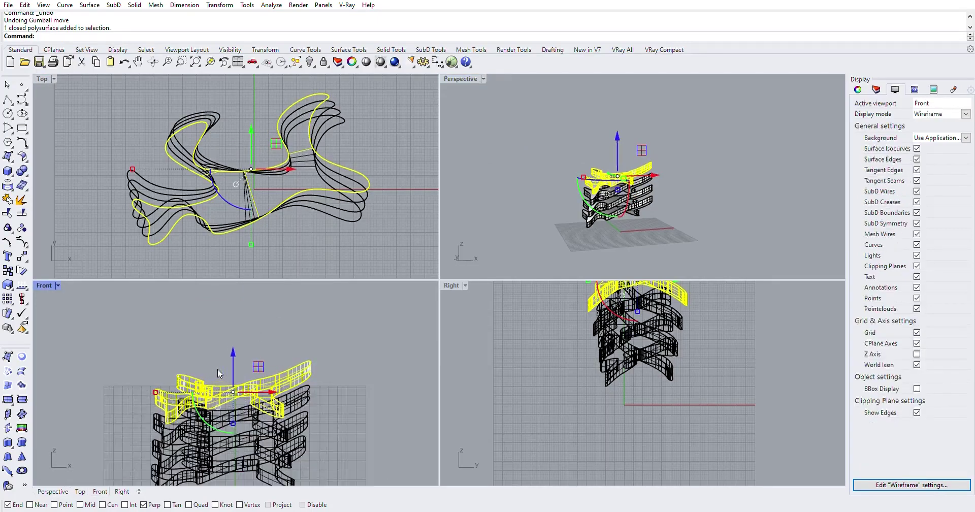
drag(232, 357, 234, 338)
key(alt)
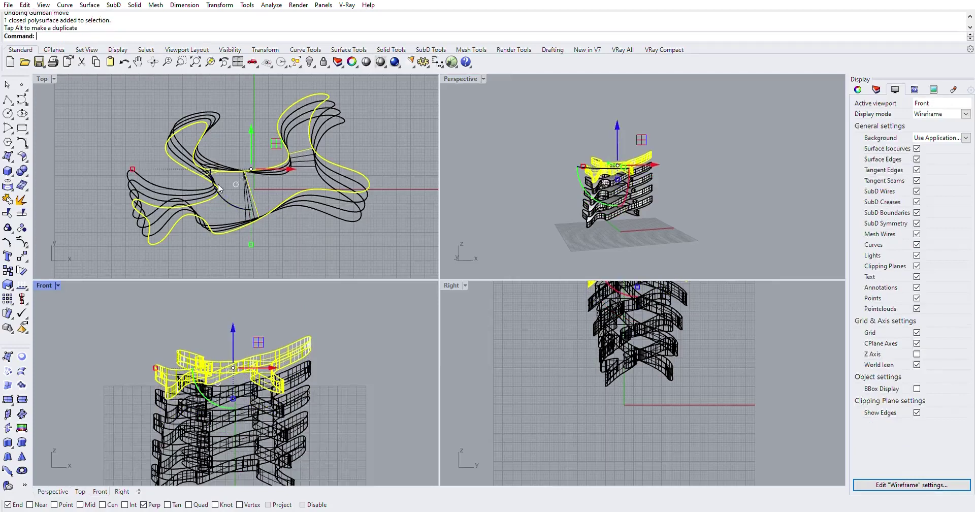
drag(221, 188, 224, 191)
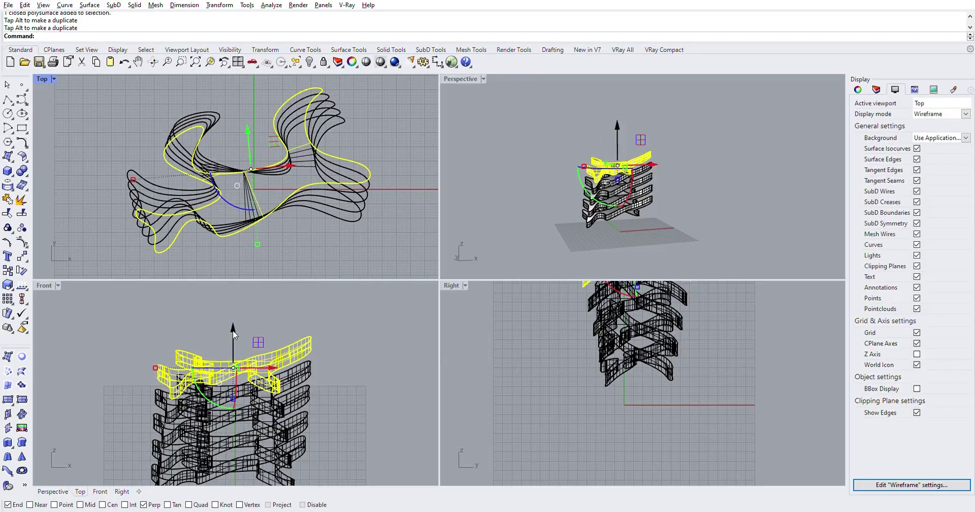
Stack a sixth layer turned slightly further counterclockwise and place another copy of it above along Z.
drag(233, 333, 236, 314)
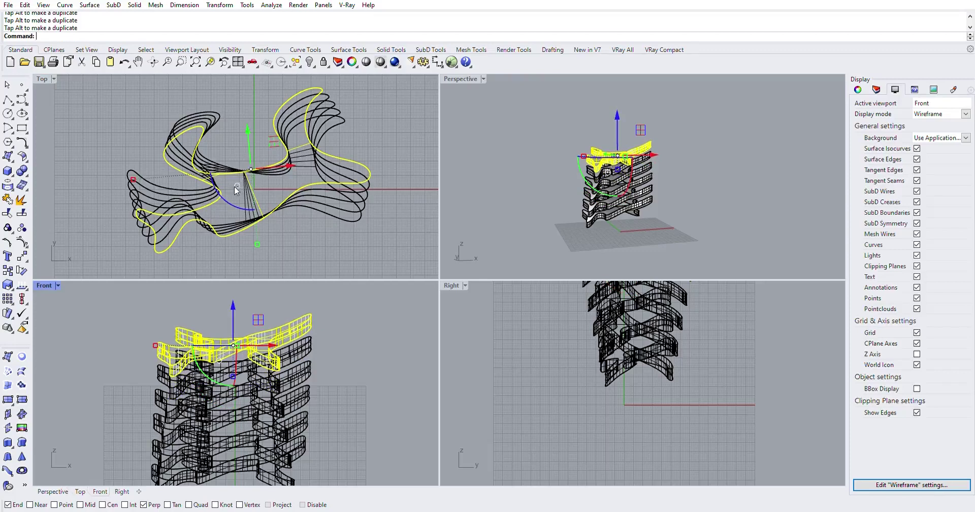
drag(225, 188, 230, 242)
drag(234, 308, 234, 286)
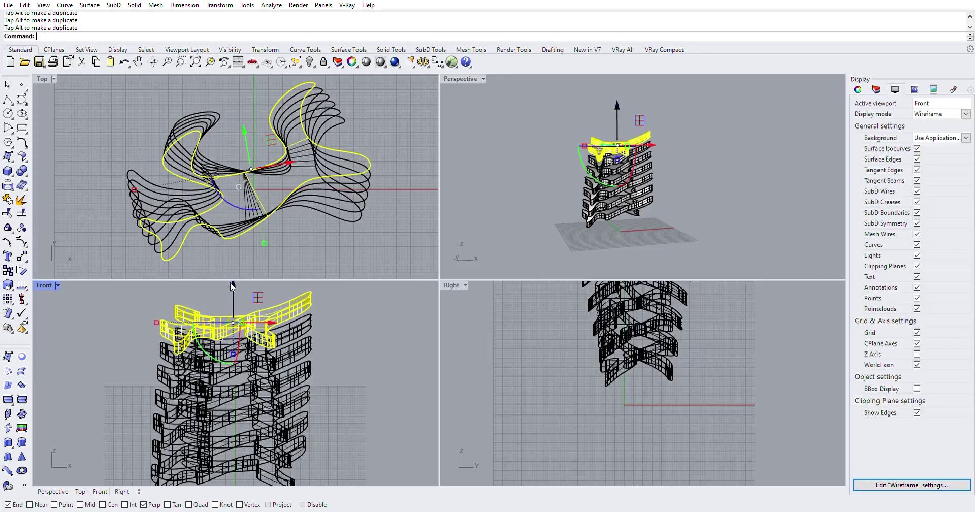